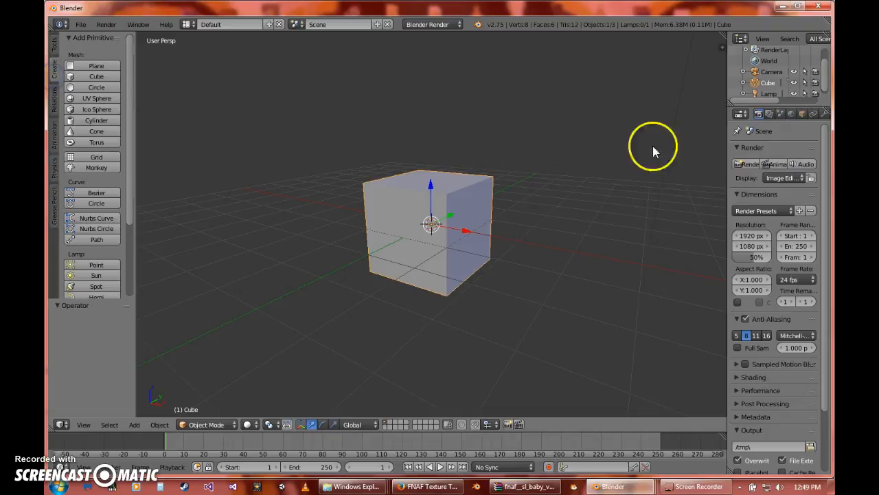
Add a Subdivision Surface modifier with 3 view subdivisions to the cube and shade it smooth
left_click(824, 113)
left_click(754, 150)
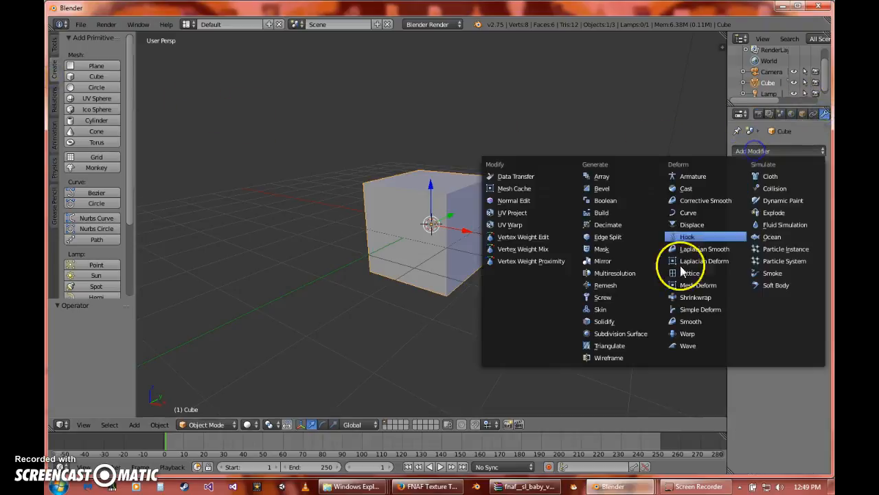
left_click(628, 333)
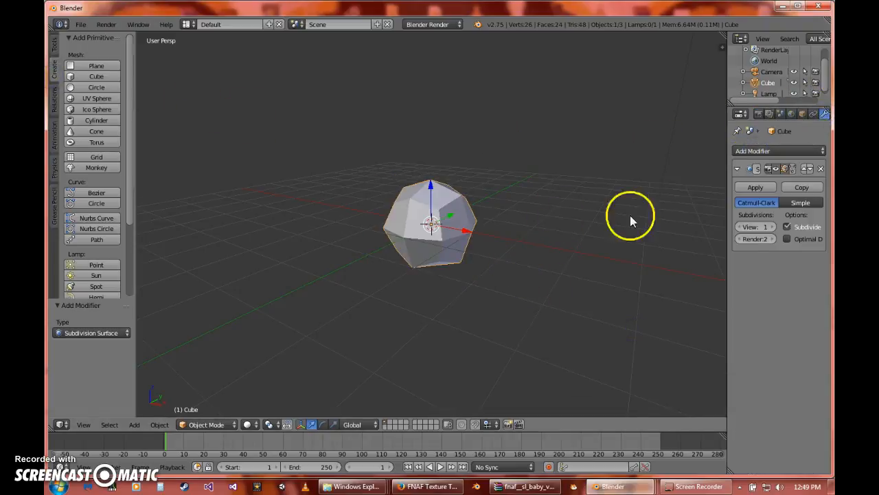
left_click(772, 227)
left_click(773, 227)
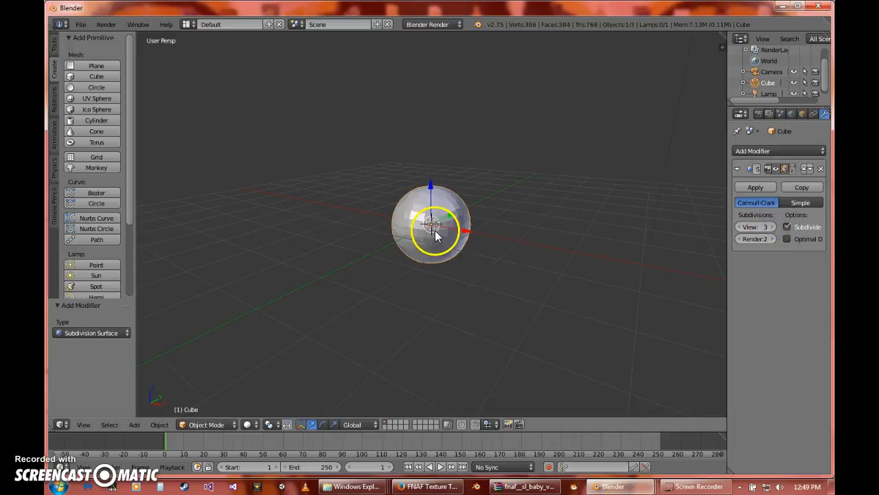
left_click(53, 42)
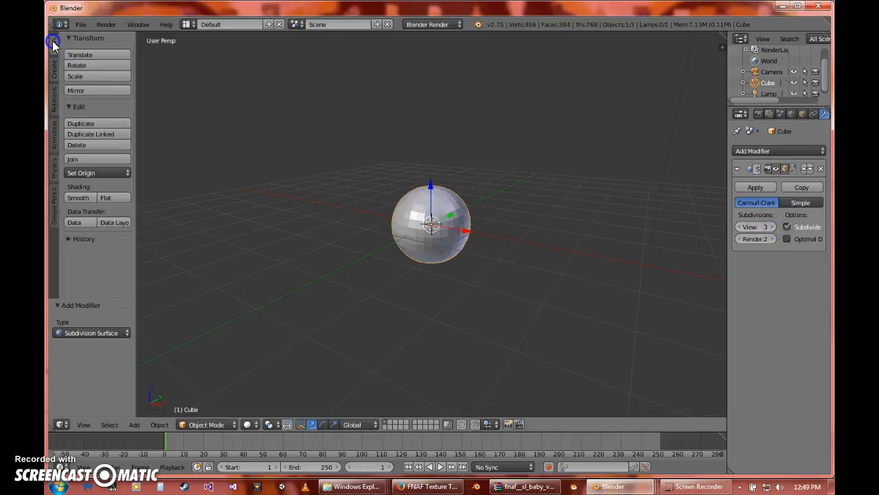
left_click(86, 198)
Stretch the cube's whole mesh along Z and widen it along X into an egg shape
key("Tab")
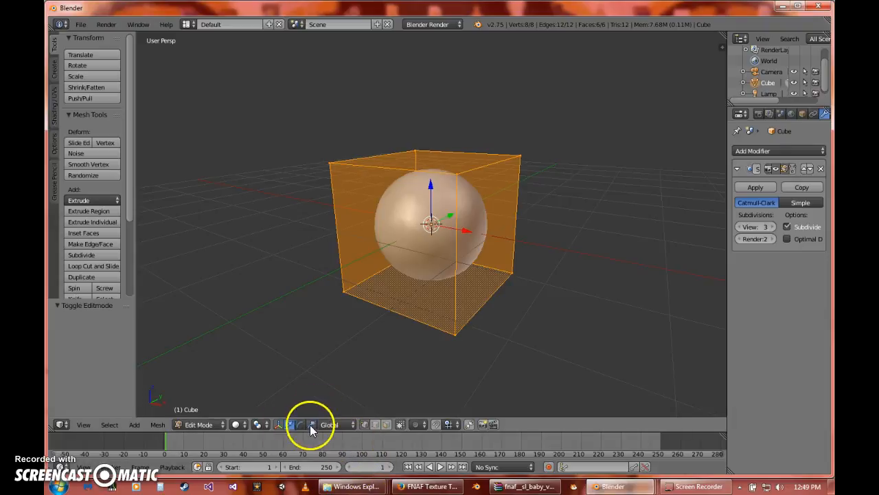
left_click_drag(430, 184, 429, 160)
left_click_drag(470, 233, 516, 239)
key("Tab")
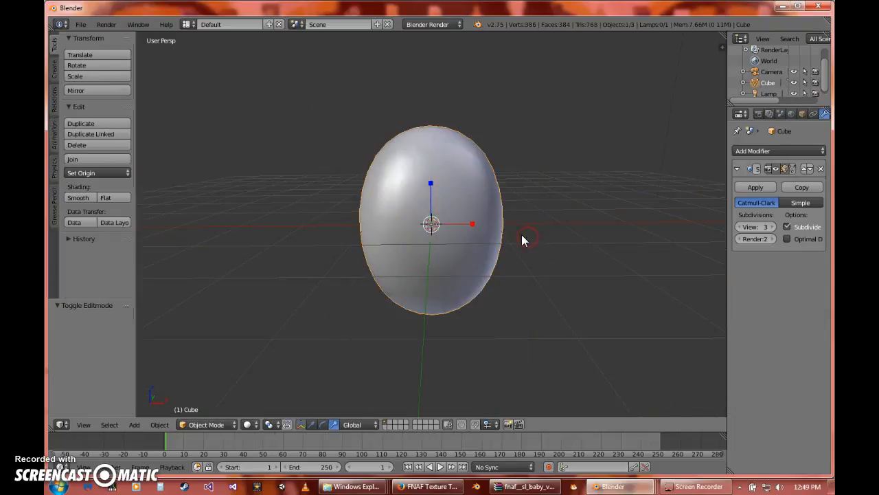
Add a single centred horizontal loop cut around the middle of the stretched cube mesh
key("Tab")
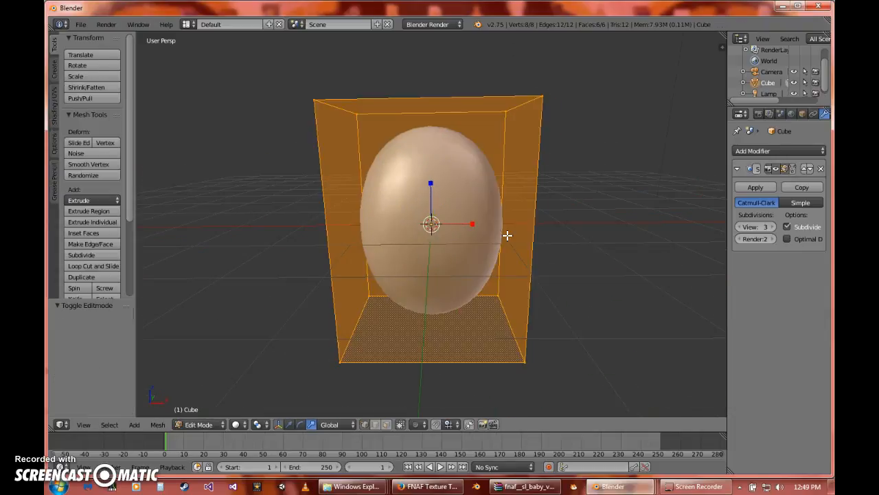
key("ctrl+r")
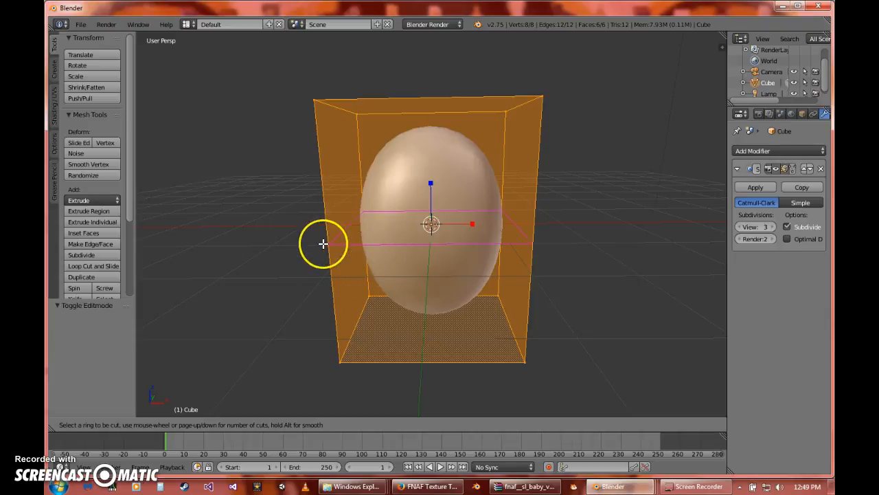
left_click(322, 244)
right_click(323, 244)
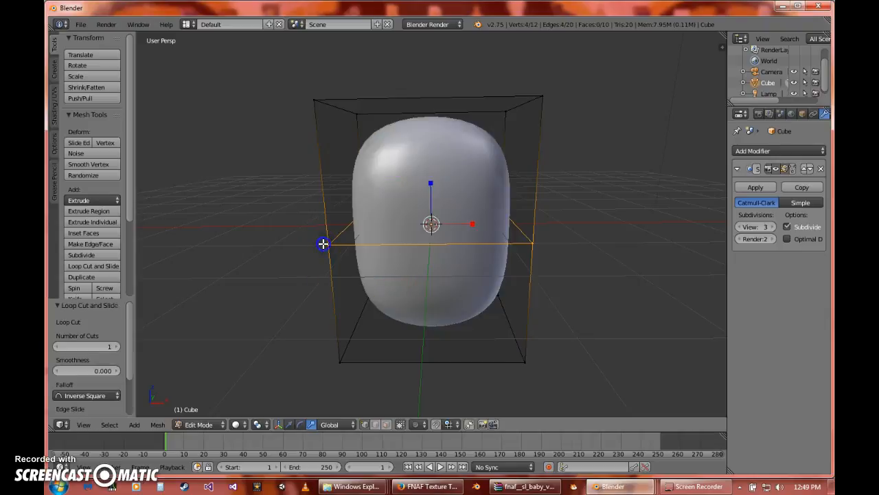
Narrow the body's waist by scaling the middle edge loop by 0.803 and again by 0.762
key("s")
left_click(579, 252)
middle_click_drag(579, 252, 624, 241)
key("s")
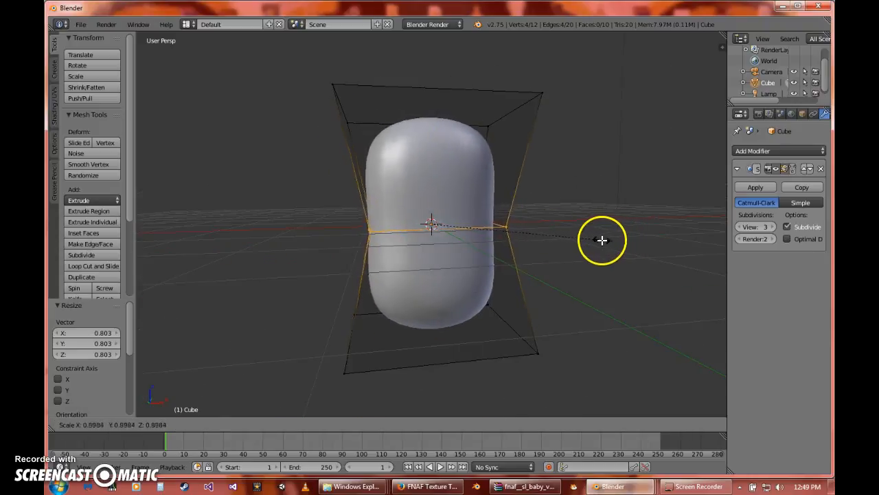
left_click(576, 229)
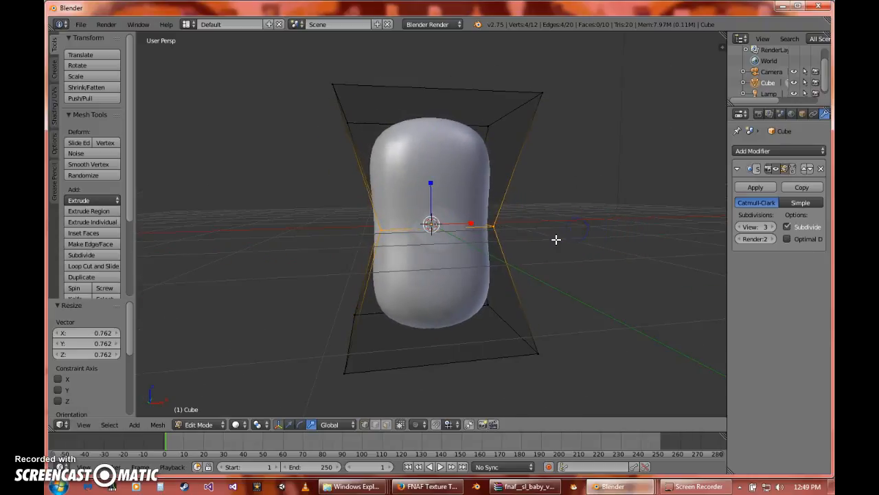
Select the body's bottom face in face select mode and scale it by 1.187
middle_click_drag(532, 355, 410, 424)
left_click(388, 424)
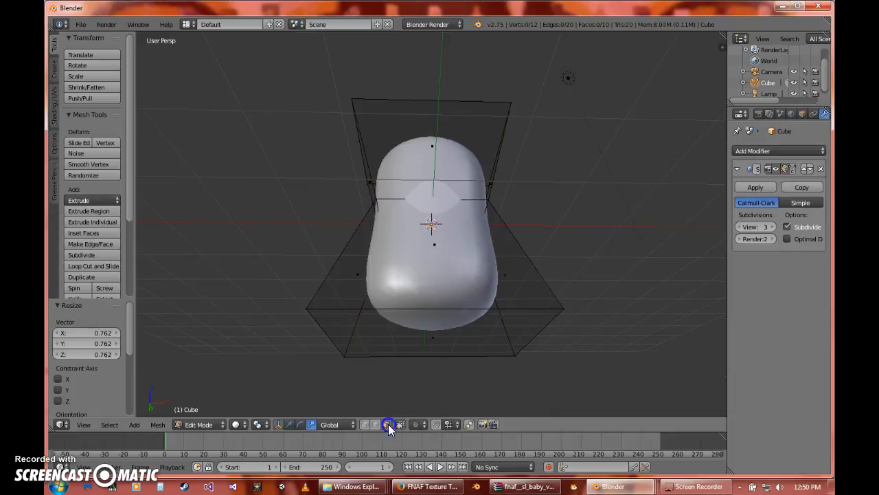
right_click(426, 328)
middle_click_drag(426, 328, 490, 318)
key("s")
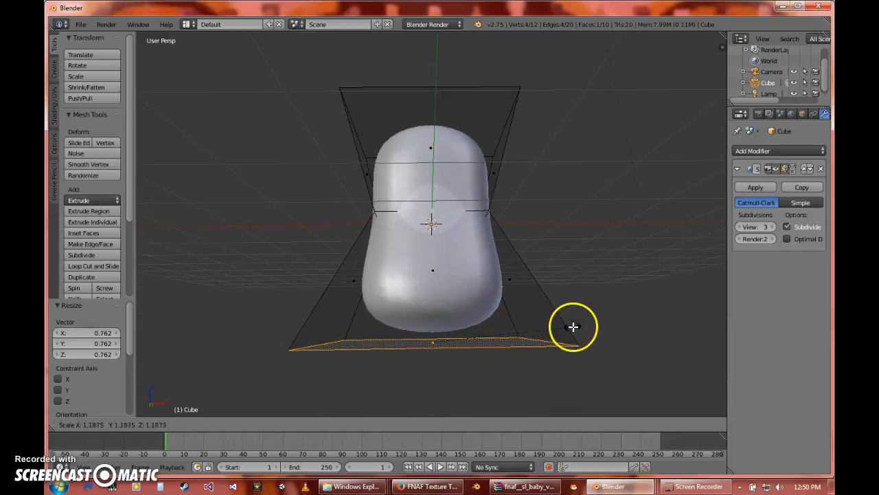
left_click(574, 327)
middle_click_drag(509, 179, 520, 186)
right_click(463, 104)
key("s")
right_click(483, 111)
Select the body's bottom face again and scale it down by 0.756
middle_click_drag(469, 219, 473, 281)
right_click(456, 334)
key("s")
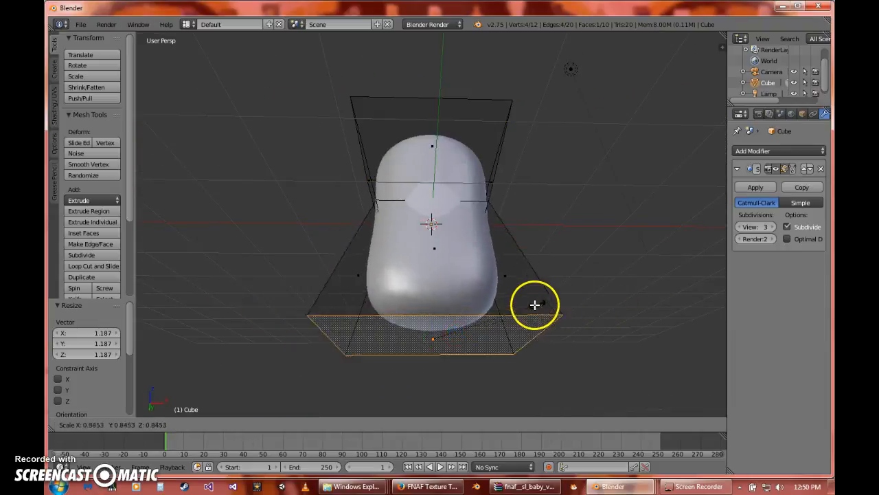
left_click(522, 301)
middle_click_drag(526, 301, 487, 219)
middle_click_drag(485, 178, 424, 313)
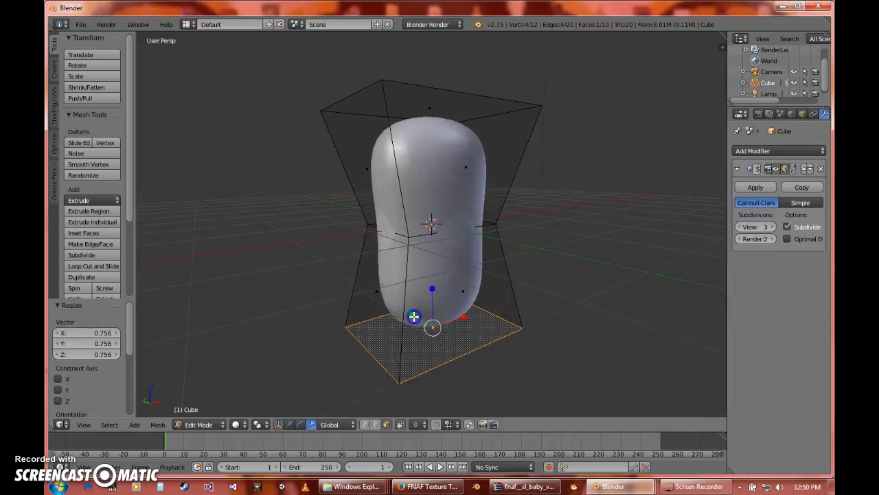
Scale the bottom face along the X axis only by 1.124
key("s")
key("y")
left_click(412, 315)
key("s")
key("x")
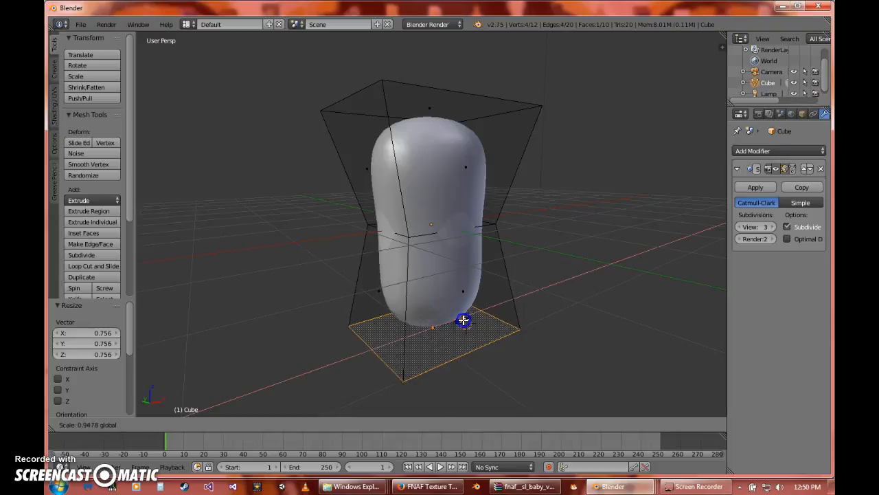
left_click(469, 315)
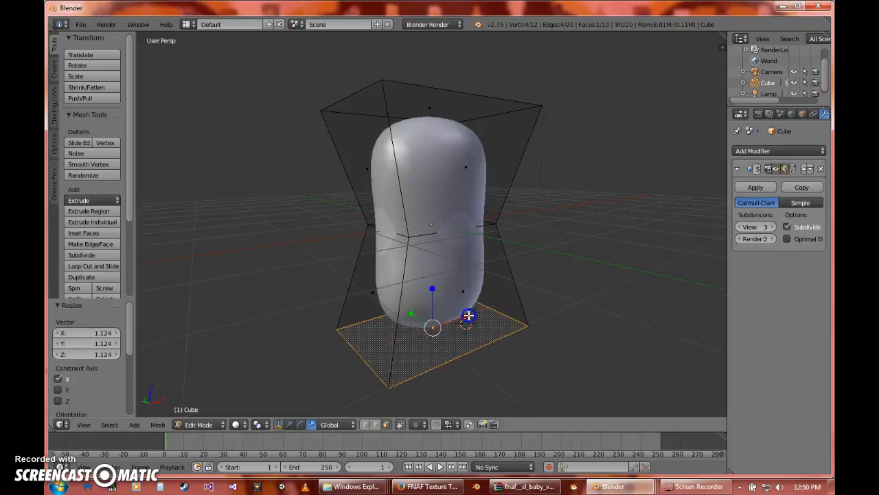
Raise the bottom face slightly along Z, scale it by 1.065 and return to Object Mode
left_click(291, 424)
left_click_drag(432, 289, 478, 284)
middle_click_drag(479, 284, 422, 263)
key("s")
left_click(495, 304)
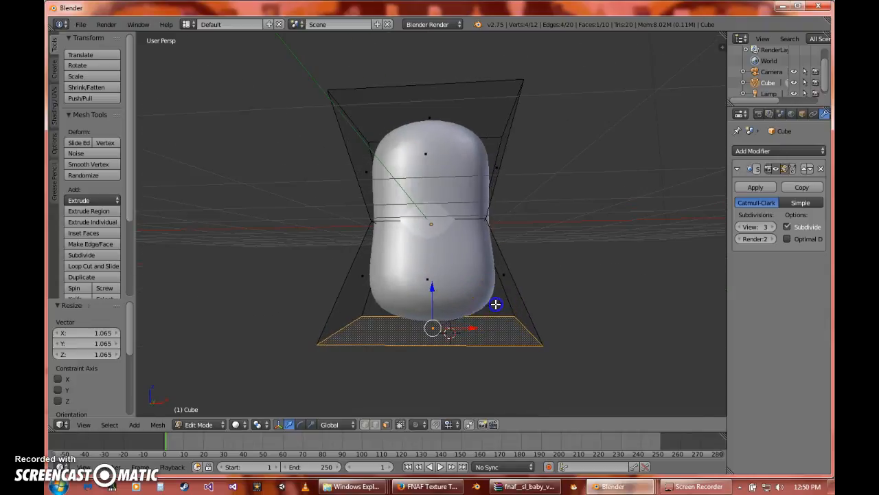
middle_click_drag(468, 215, 472, 239)
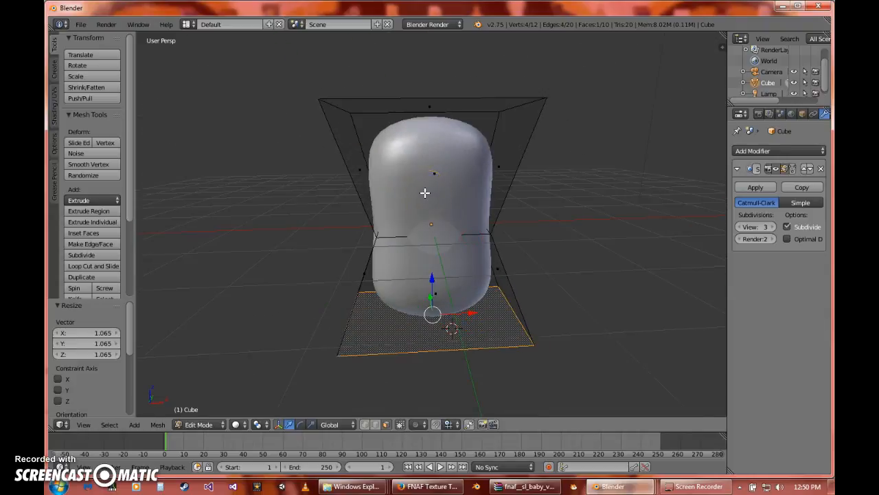
key("Tab")
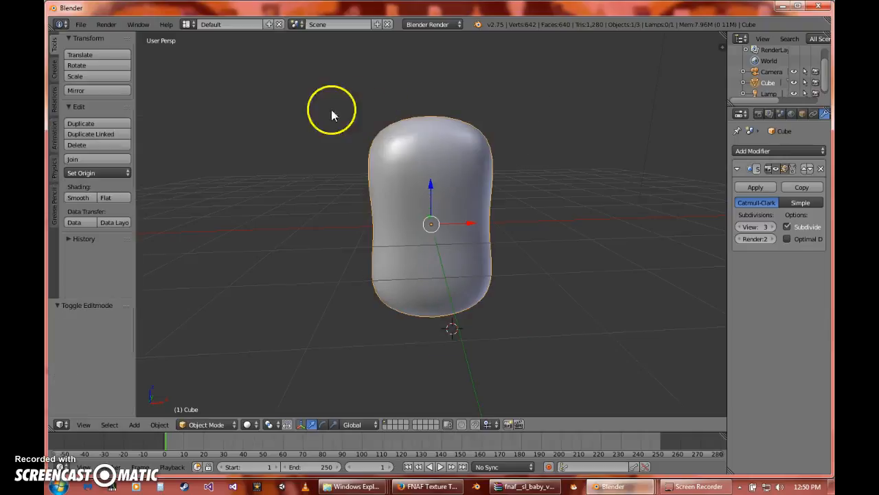
Add a UV sphere and move it up 2.390 along Z beside the upper body
middle_click_drag(334, 114, 339, 146)
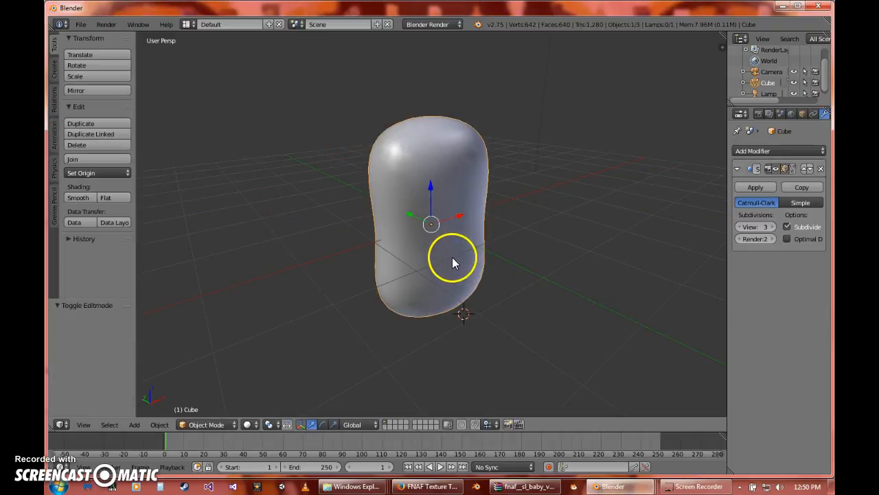
middle_click_drag(452, 257, 425, 254)
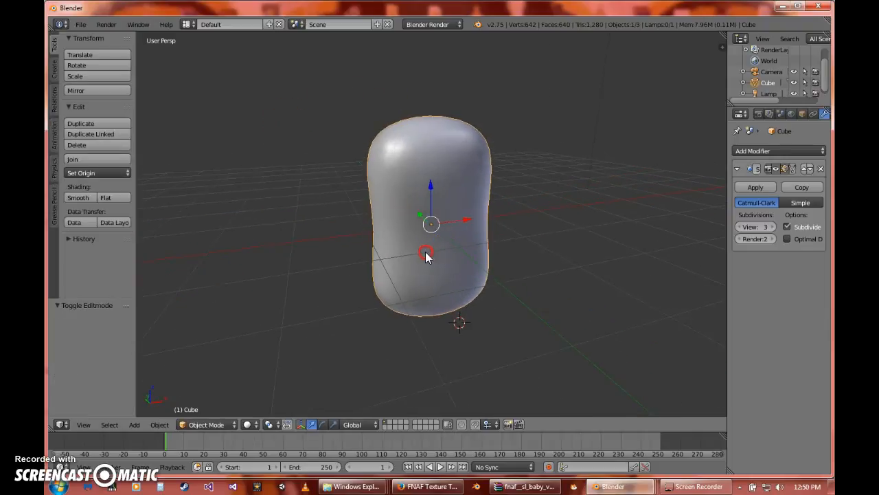
left_click(53, 62)
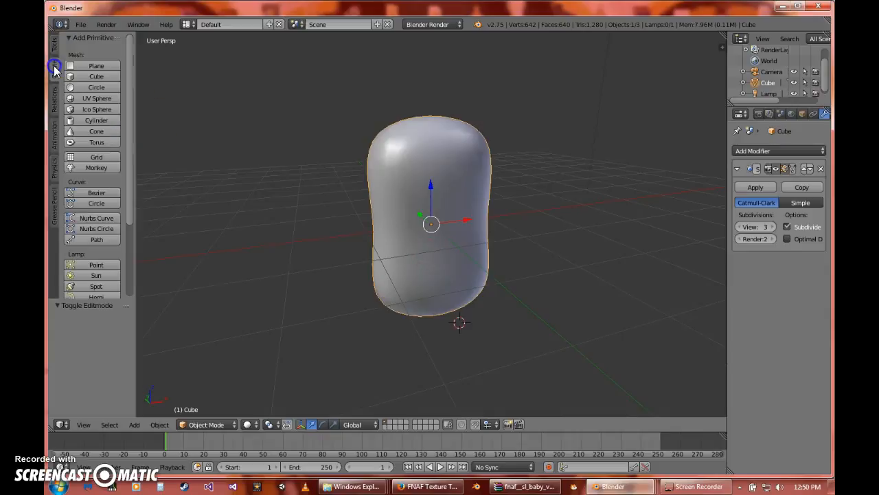
left_click(94, 99)
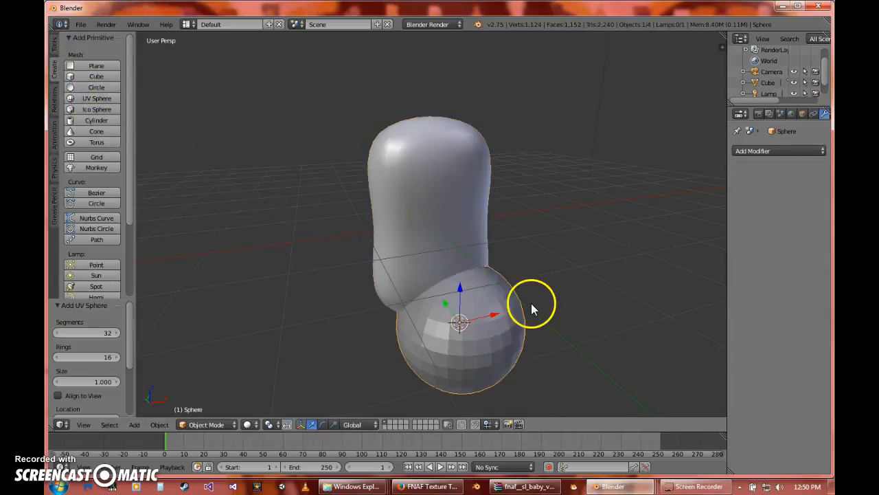
left_click_drag(458, 296, 433, 141)
middle_click_drag(432, 138, 389, 155)
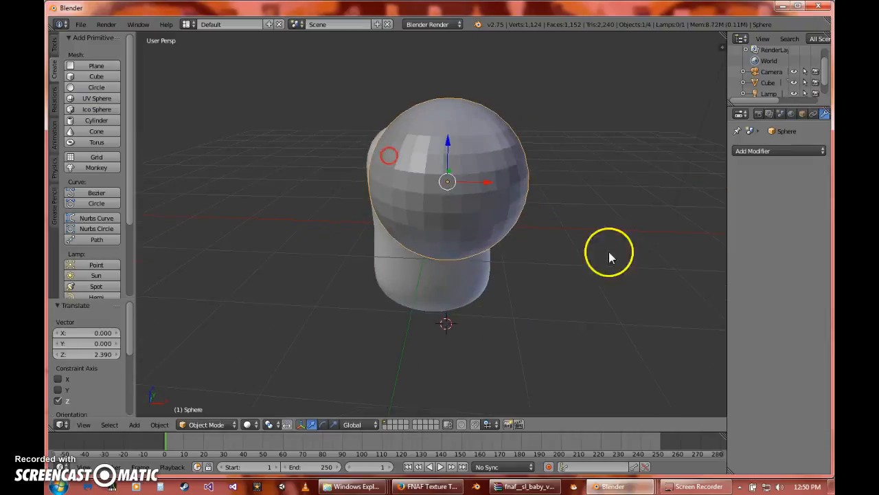
Scale the sphere down to a small ball and place it half-embedded in the upper body's positive X side
key("s")
left_click(485, 202)
middle_click_drag(483, 203, 459, 203)
left_click_drag(462, 185, 487, 195)
middle_click_drag(486, 194, 438, 196)
left_click_drag(448, 183, 495, 183)
middle_click_drag(495, 183, 530, 179)
left_click_drag(529, 178, 520, 173)
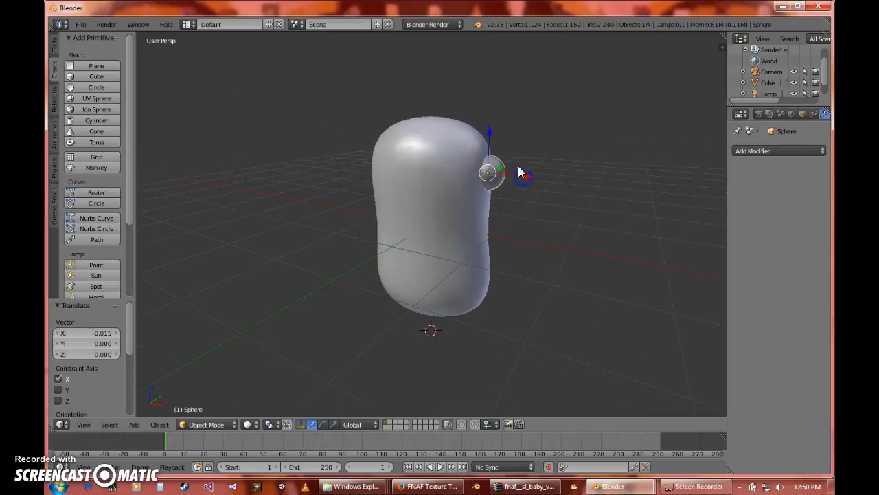
left_click_drag(495, 143, 494, 136)
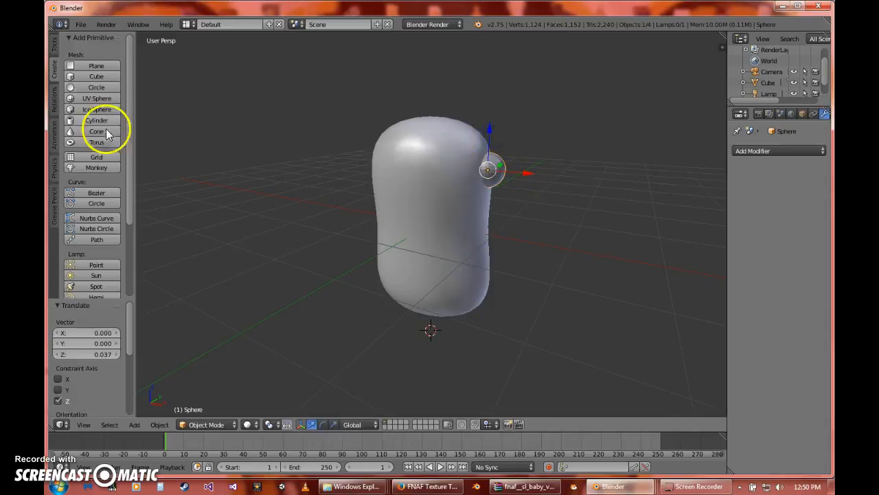
Shade the small side sphere smooth and fine-tune its scale
left_click(55, 45)
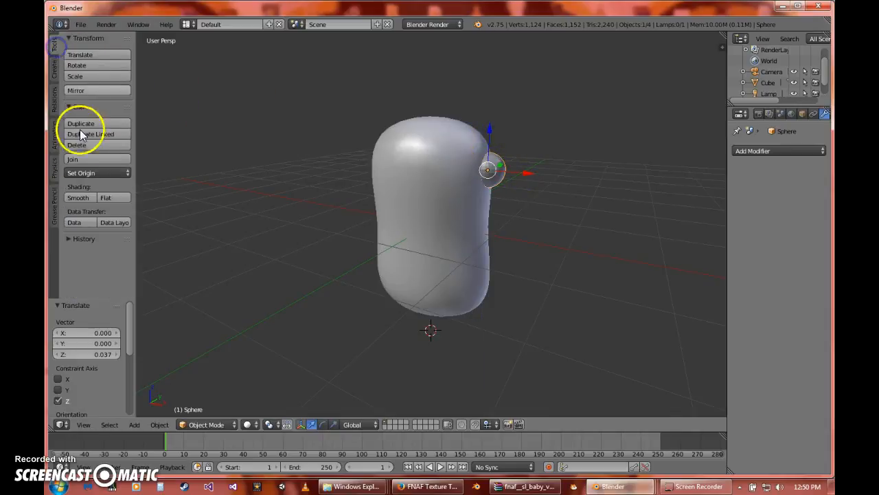
left_click(85, 198)
scroll(551, 192, "up", 5)
middle_click_drag(545, 195, 489, 223)
scroll(489, 226, "down", 4)
middle_click_drag(432, 202, 487, 201)
key("s")
left_click(531, 205)
key("s")
left_click(569, 246)
Duplicate the side sphere and move the copy along X to the matching spot on the body's opposite side
key("shift+d")
right_click(394, 170)
left_click_drag(549, 158, 400, 167)
middle_click_drag(400, 167, 439, 151)
left_click_drag(397, 156, 398, 157)
mouse_move(512, 206)
middle_mouse_down()
mouse_move(524, 213)
mouse_move(491, 210)
mouse_move(509, 204)
middle_mouse_up()
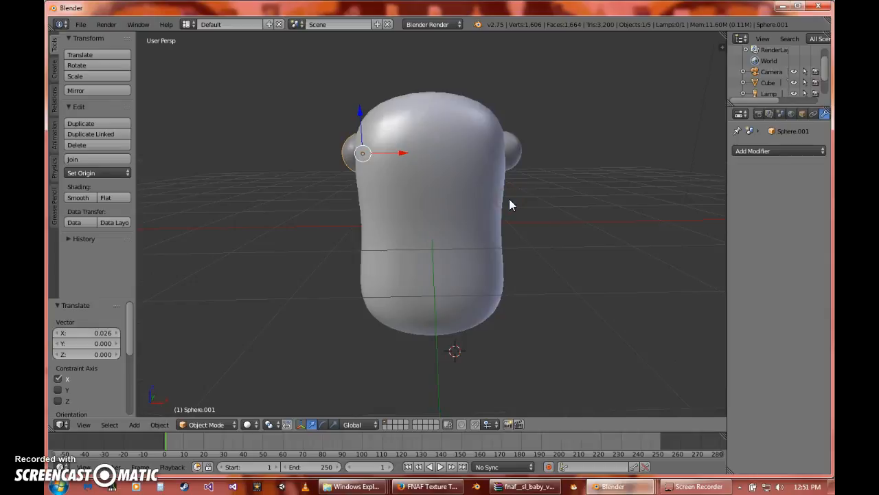
Select the vertical face loop running down the middle of the duplicated sphere in Edit Mode
middle_click_drag(328, 161, 428, 172)
key("Tab")
mouse_move(389, 197)
middle_mouse_down()
mouse_move(403, 181)
mouse_move(404, 189)
middle_mouse_up()
scroll(395, 174, "up", 2)
right_click(413, 134)
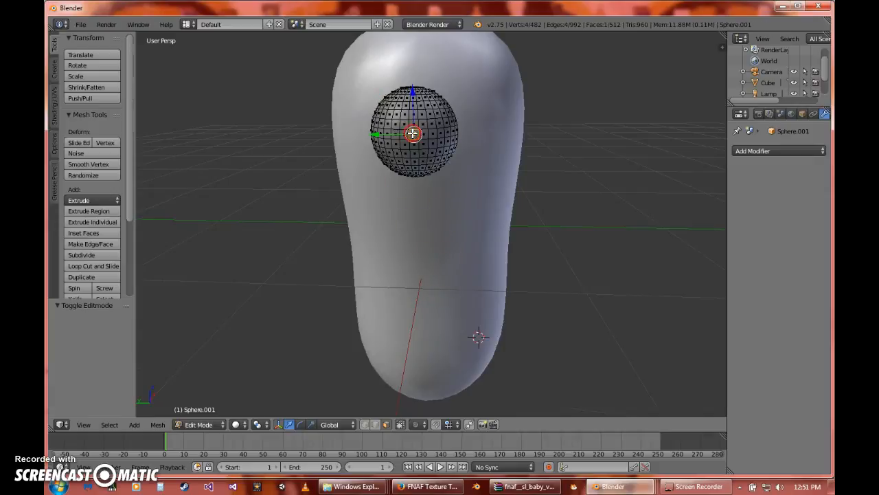
right_click(413, 133, "alt")
right_click(413, 116)
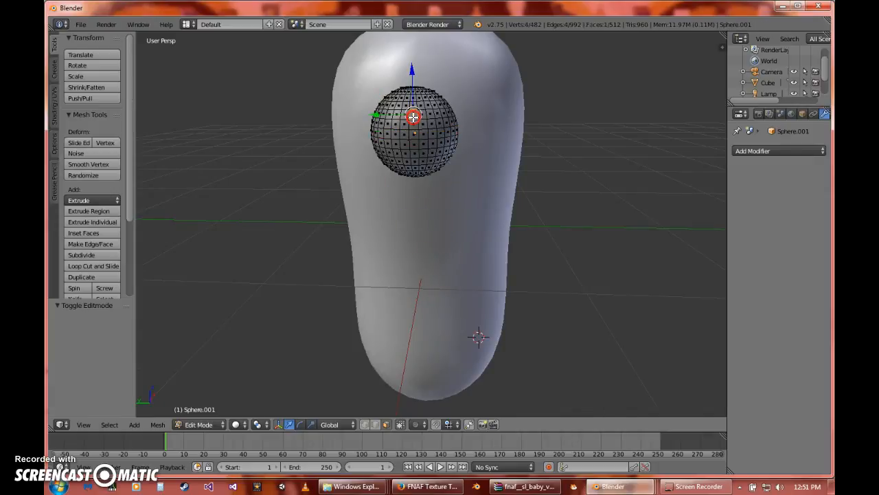
right_click(414, 110, "alt")
Extrude the selected face loop in place, scale it inward by 0.889 to form a groove, and return to Object Mode
middle_click_drag(427, 157, 443, 226)
key("s")
left_click(308, 275)
key("e")
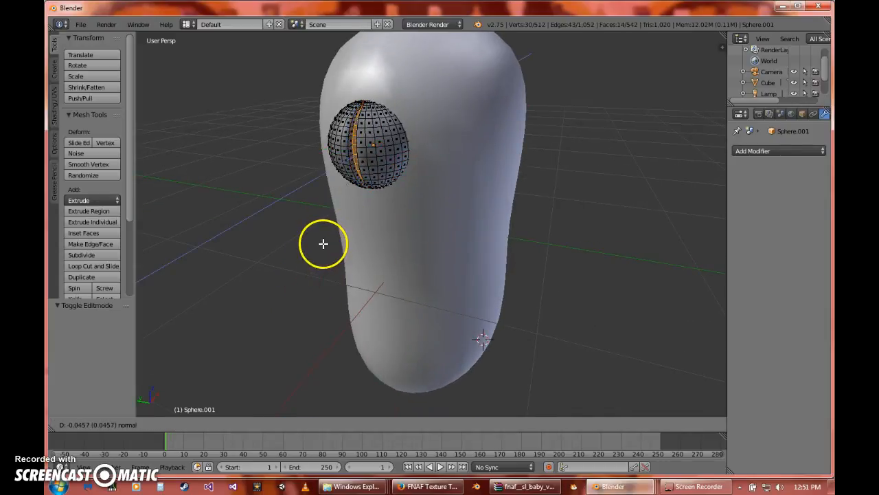
right_click(321, 246)
key("s")
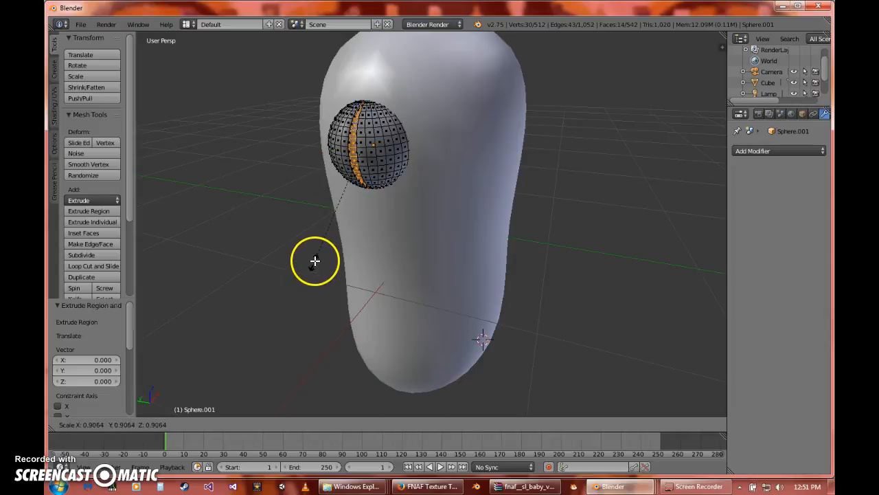
left_click(316, 259)
middle_click_drag(316, 259, 335, 247)
middle_click_drag(343, 211, 360, 261, "shift")
scroll(351, 223, "up", 1)
middle_click_drag(378, 189, 371, 194)
middle_click_drag(375, 152, 378, 161)
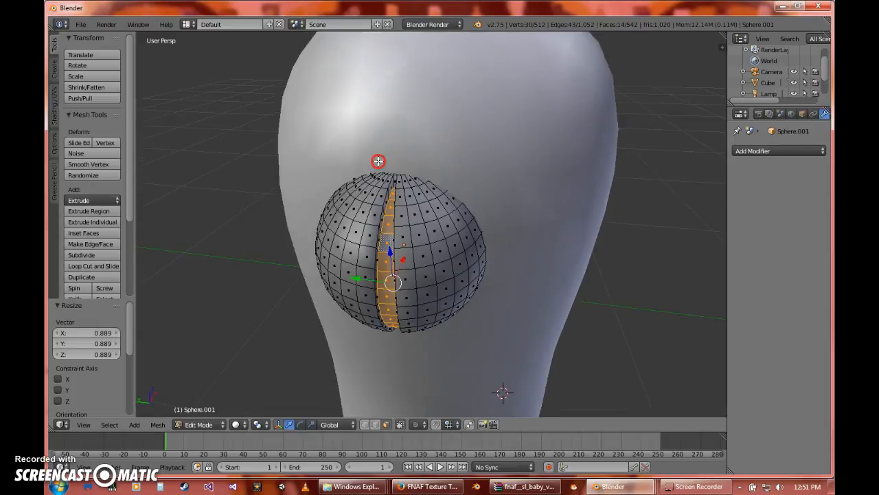
key("Tab")
middle_click_drag(401, 213, 397, 243)
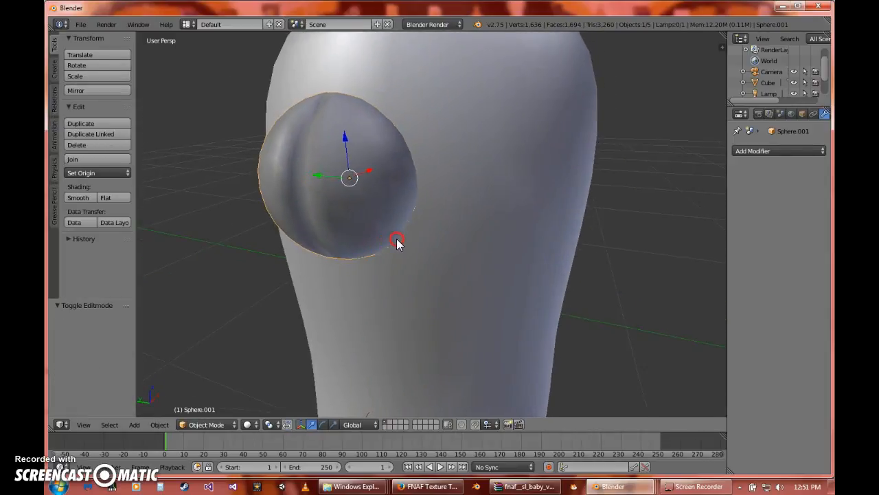
Undo the groove made in the duplicated side sphere and bring the whole body into view
key("ctrl+z")
scroll(371, 239, "down", 5)
middle_click_drag(553, 303, 465, 269)
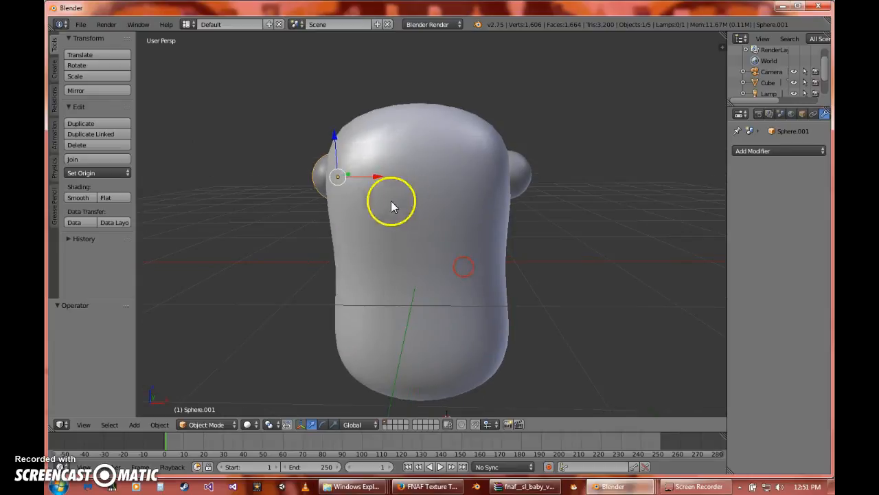
Add a UV sphere, raise it above the body along Z, and scale it uniformly by 0.518
left_click(55, 70)
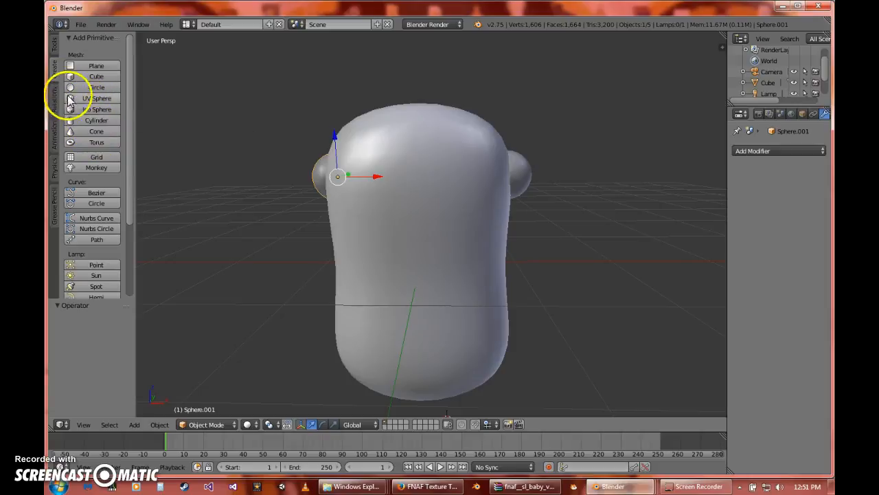
left_click(96, 98)
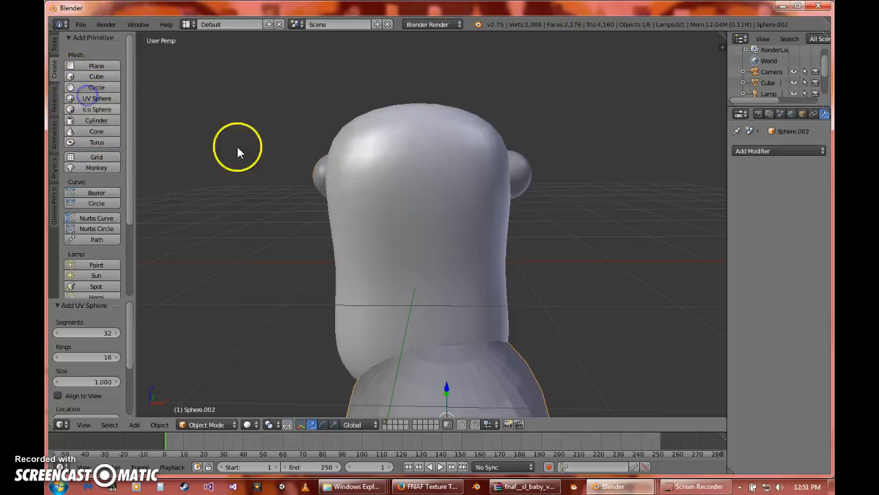
scroll(377, 234, "down", 3)
left_click_drag(440, 298, 432, 96)
middle_click_drag(433, 97, 434, 130)
left_click_drag(440, 117, 441, 105)
key("s")
left_click(472, 191)
Stretch the new sphere along Z by 1.866 into an elongated ellipsoid and shade it smooth
middle_click_drag(503, 145, 460, 220)
scroll(467, 176, "up", 3)
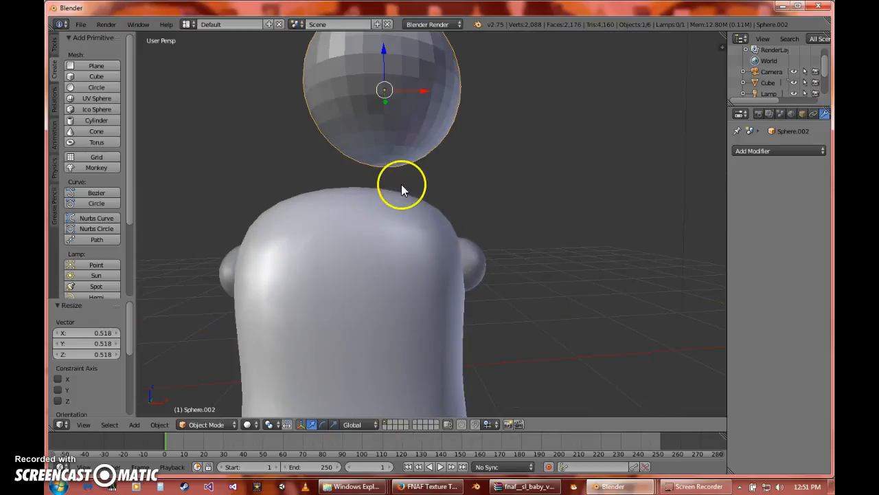
middle_click_drag(393, 194, 386, 217)
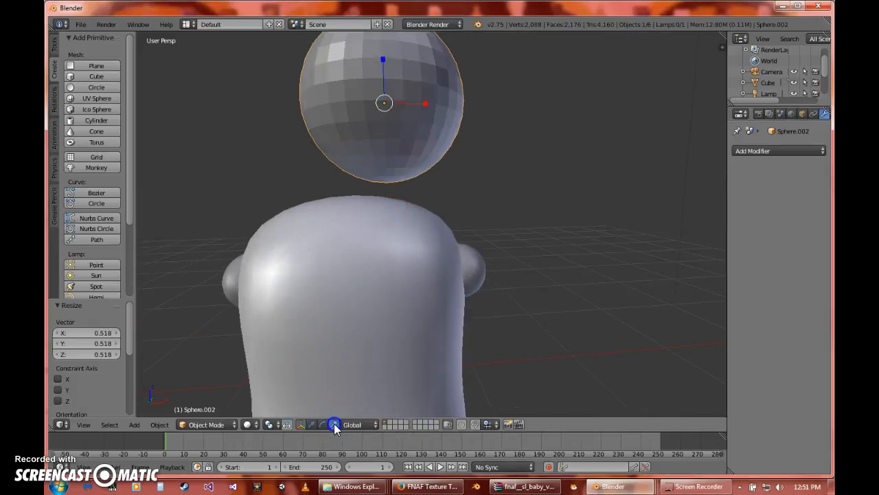
left_click_drag(386, 55, 383, 417)
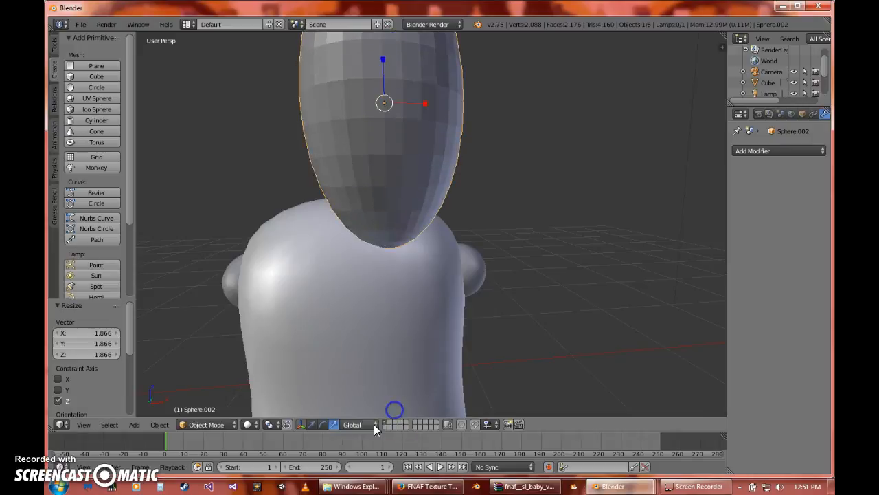
scroll(412, 240, "down", 5)
middle_click_drag(432, 222, 471, 239)
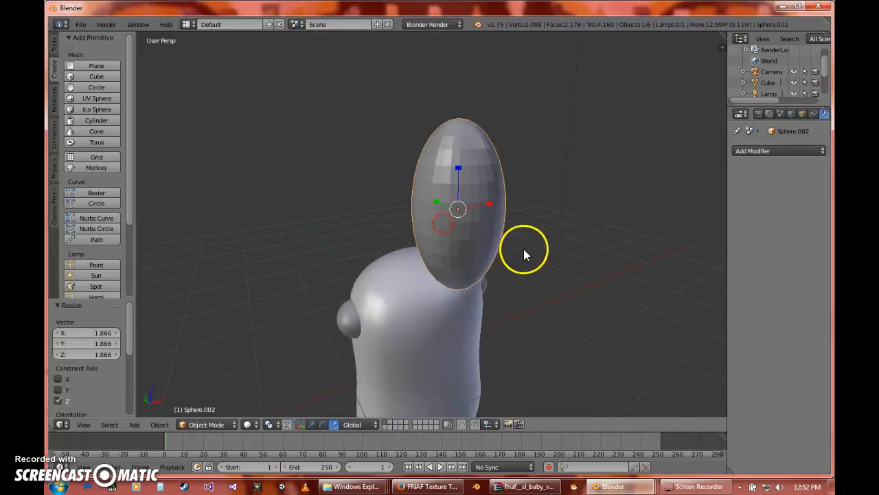
left_click(55, 48)
left_click(77, 197)
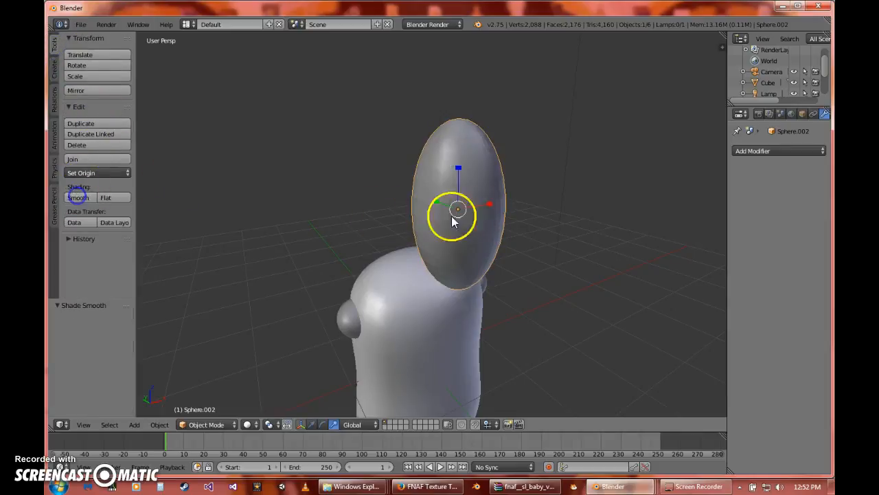
Enter Edit Mode on the elongated sphere, show it in wireframe and box-select the faces of its top cap
key("Tab")
middle_click_drag(380, 211, 437, 209)
left_click(441, 149)
middle_click_drag(441, 149, 419, 170)
scroll(419, 179, "up", 3)
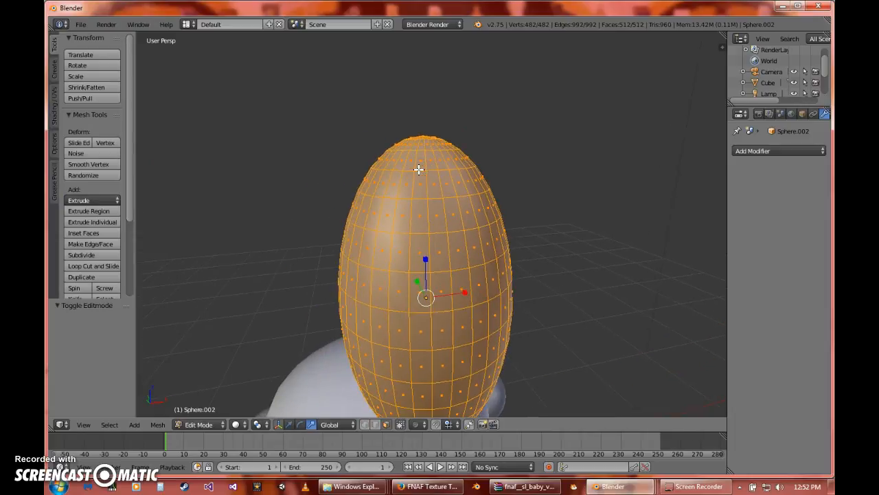
key("a")
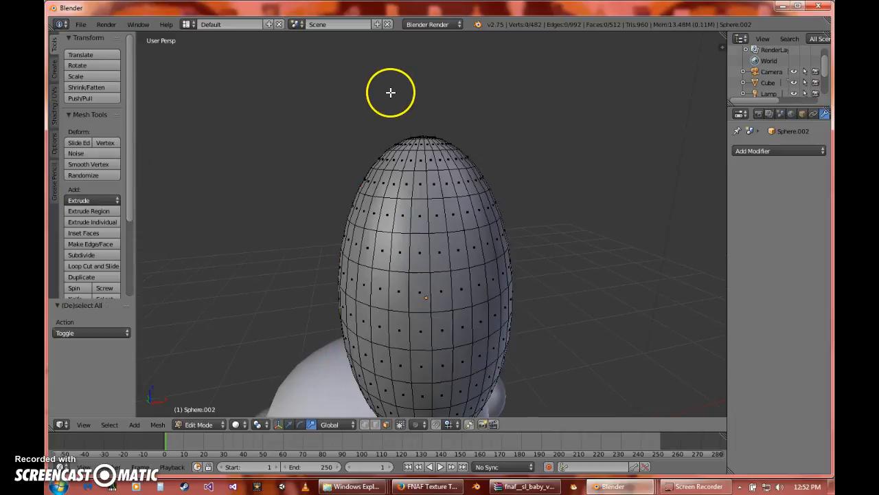
key("b")
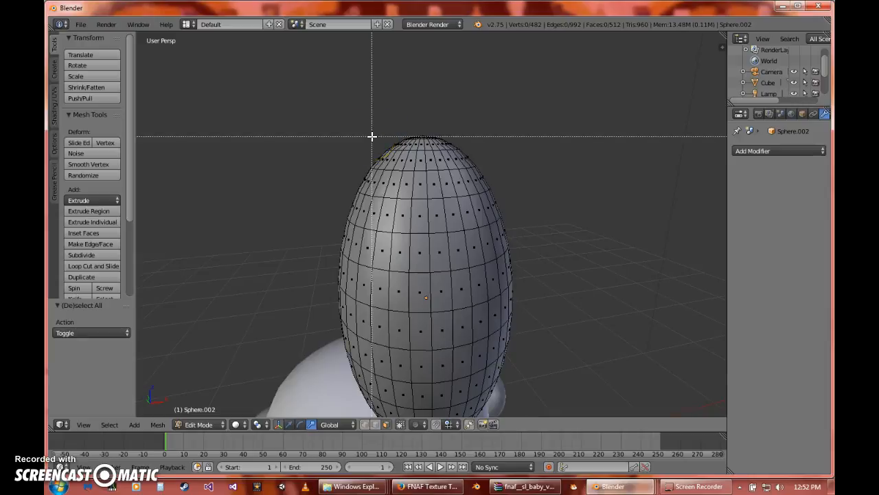
left_click_drag(364, 155, 380, 155)
left_click_drag(477, 140, 481, 135)
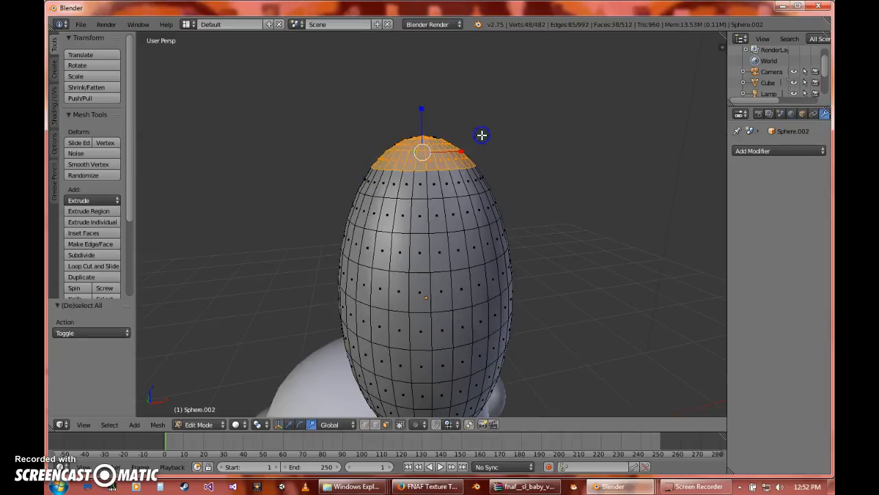
key("z")
key("b")
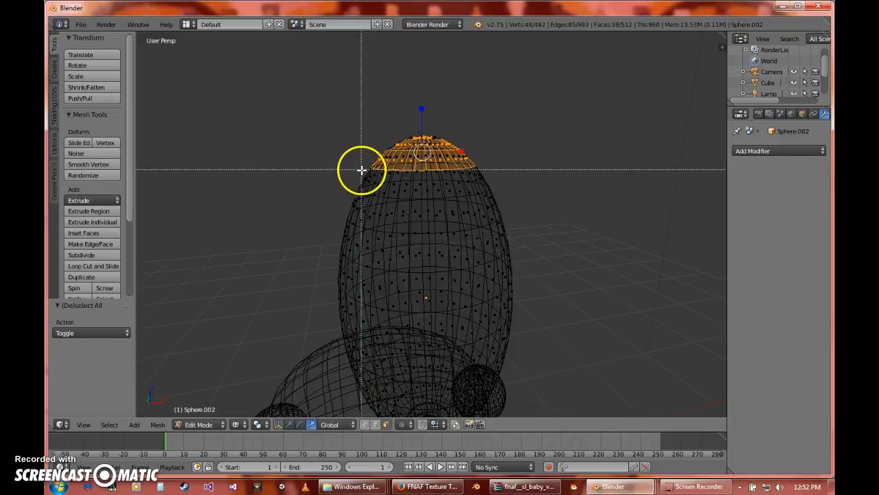
left_click_drag(365, 155, 488, 133)
Reselect only the uppermost face rings of the elongated sphere and delete their vertices
middle_click_drag(457, 147, 438, 145)
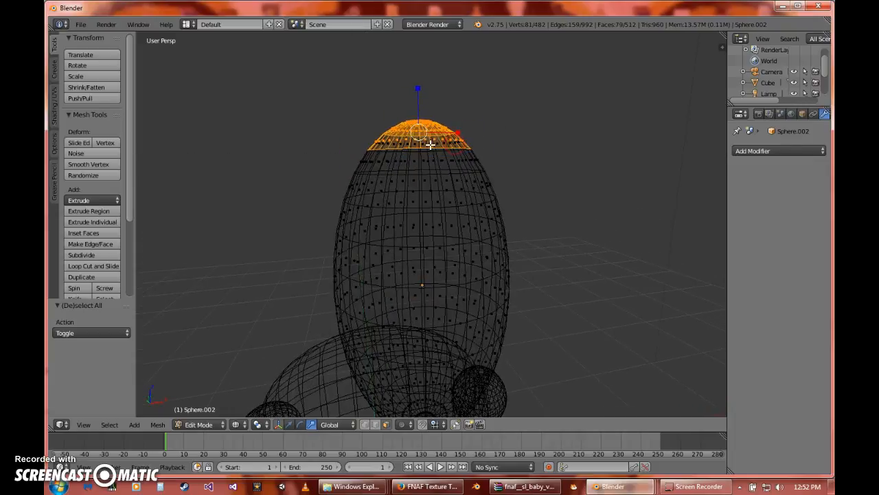
key("b")
left_click_drag(355, 139, 419, 147)
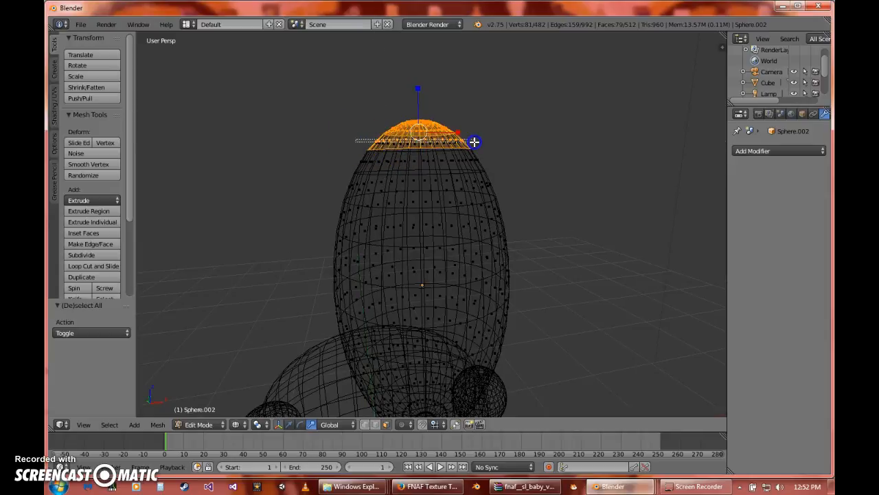
key("a")
key("b")
left_click_drag(367, 138, 475, 111)
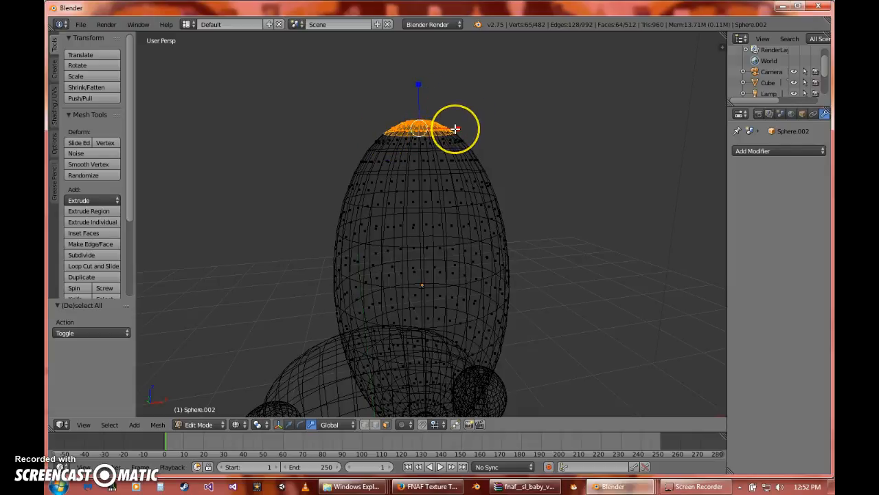
key("x")
left_click(455, 129)
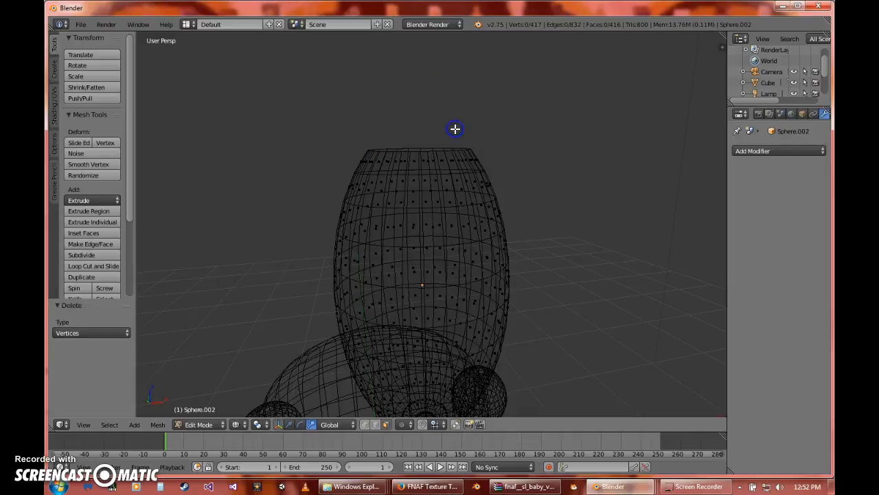
Select the open top rim as an edge loop, fill it with a face and return to solid shading
mouse_move(455, 128)
middle_mouse_down()
mouse_move(451, 151)
mouse_move(456, 144)
middle_mouse_up()
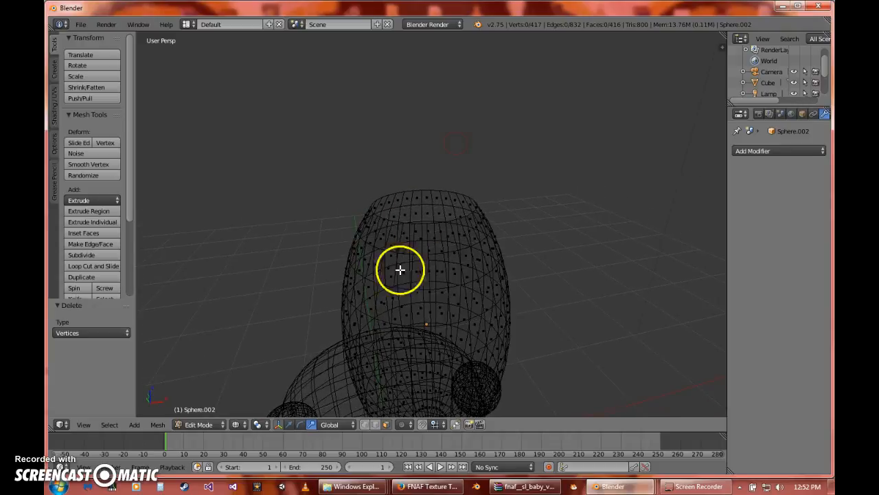
left_click(156, 435)
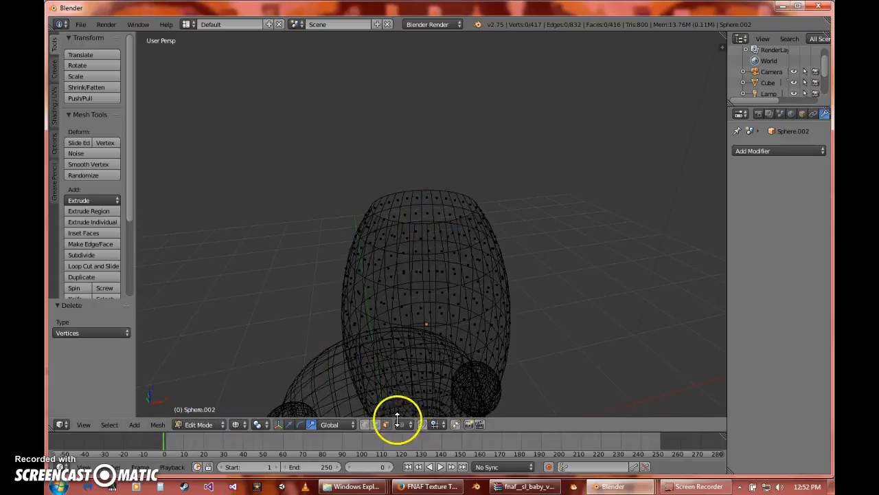
left_click(375, 424)
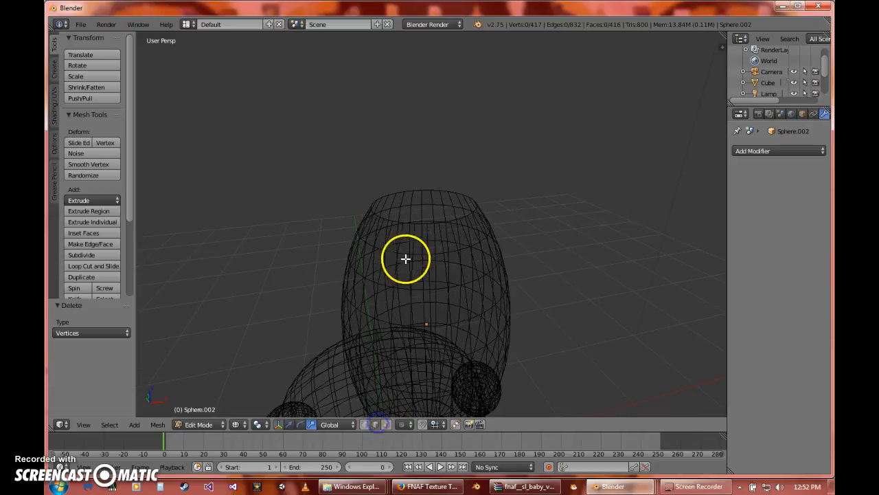
middle_click_drag(427, 227, 442, 225)
right_click(450, 242, "alt")
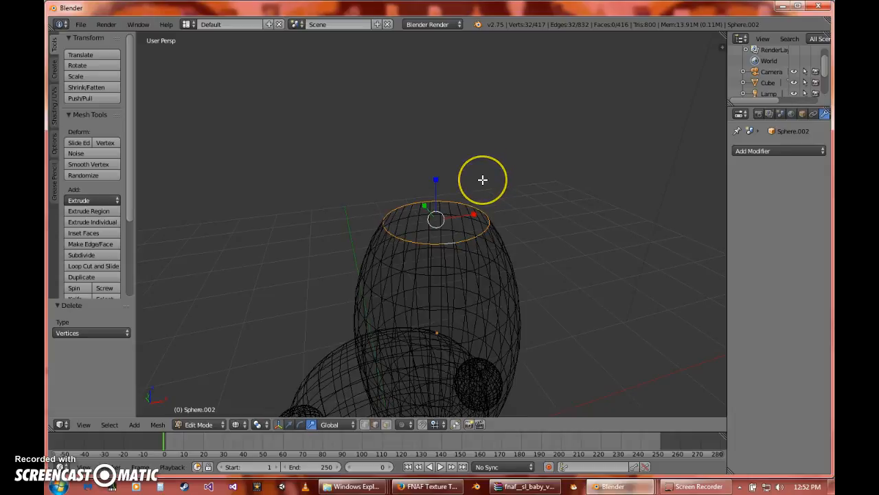
key("f")
key("z")
mouse_move(511, 223)
middle_mouse_down()
mouse_move(513, 186)
mouse_move(503, 224)
middle_mouse_up()
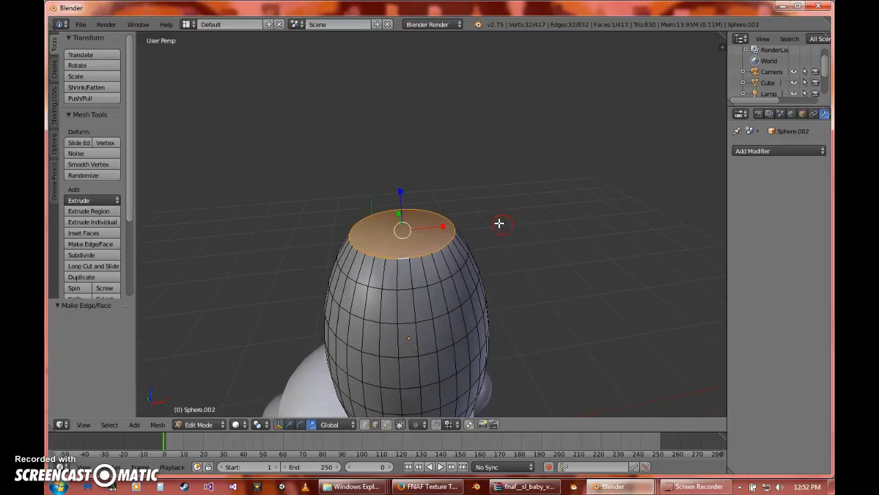
Move the new top face down along Z by 0.169 to form a recess in the elongated sphere
left_click(290, 424)
left_click_drag(403, 198, 401, 219)
middle_click_drag(456, 274, 455, 257)
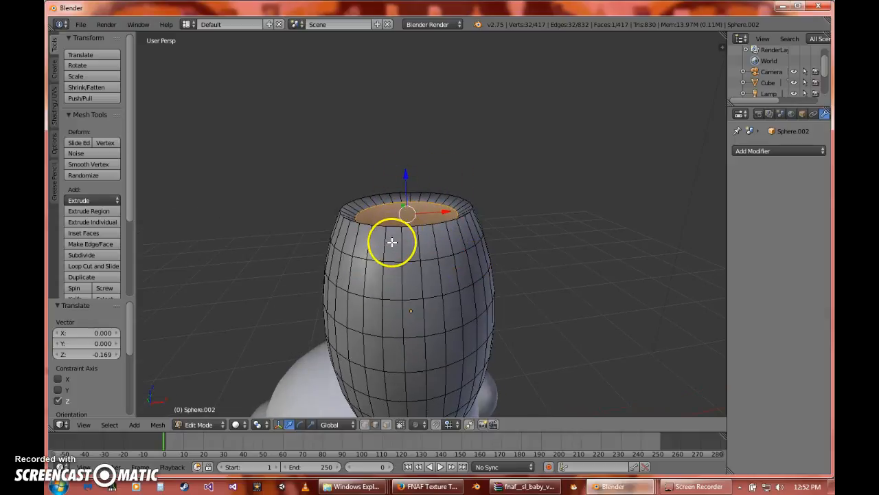
middle_click_drag(392, 242, 393, 252)
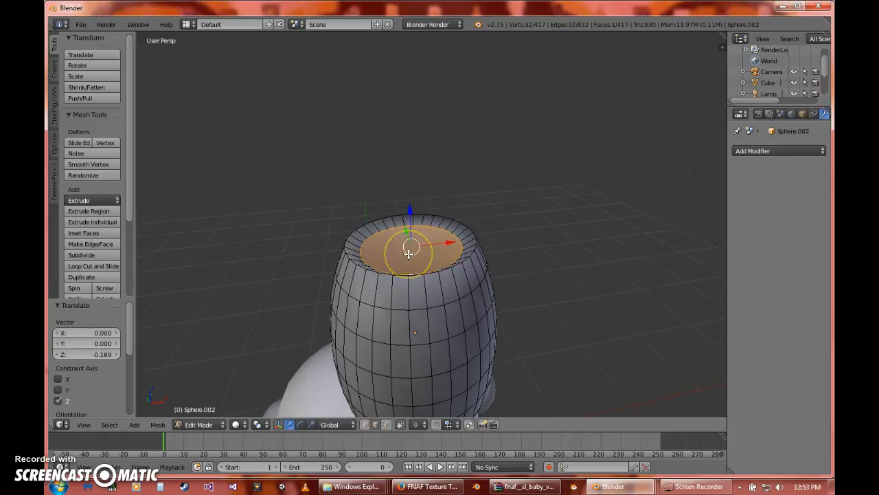
middle_click_drag(408, 253, 415, 200)
middle_click_drag(442, 144, 442, 189)
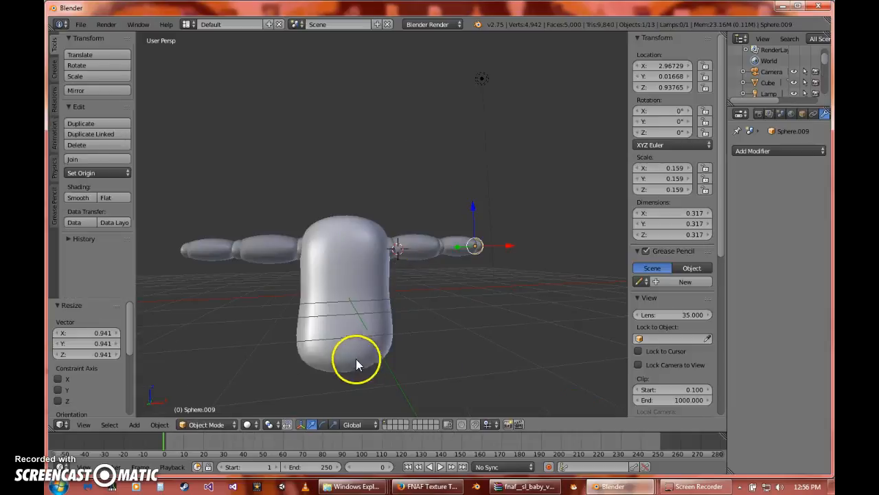
Clear the selection and examine the body with both segmented arms from several angles and in wireframe
middle_click_drag(391, 238, 371, 272)
middle_click_drag(222, 267, 256, 275)
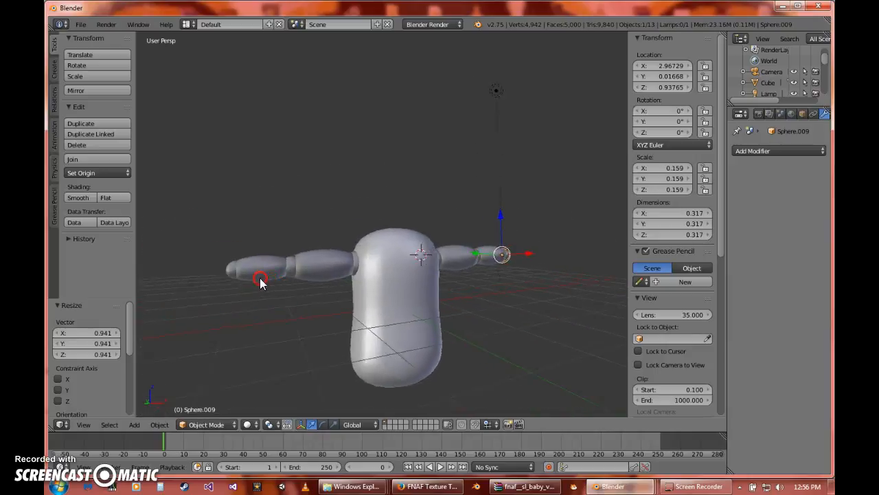
scroll(262, 281, "up", 3)
mouse_move(489, 335)
middle_mouse_down()
mouse_move(469, 331)
mouse_move(463, 310)
mouse_move(382, 315)
mouse_move(472, 229)
mouse_move(433, 232)
middle_mouse_up()
key("a")
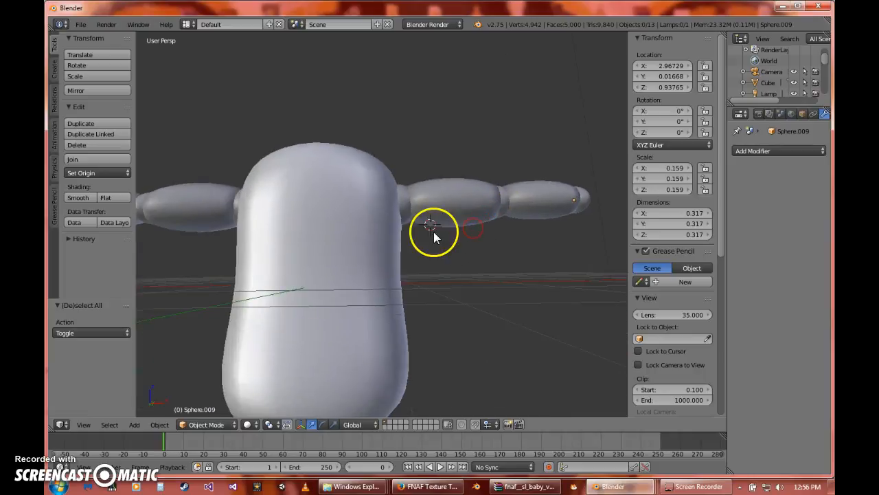
scroll(427, 232, "down", 3)
key("z")
key("z")
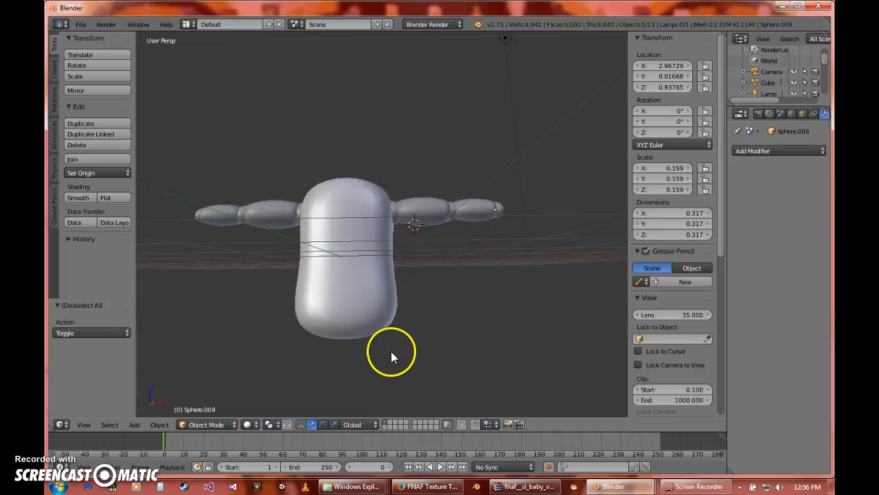
Switch to an empty layer and add a cube at the 3D cursor
left_click(392, 424)
mouse_move(364, 162)
middle_mouse_down()
mouse_move(376, 190)
mouse_move(366, 200)
mouse_move(372, 149)
middle_mouse_up()
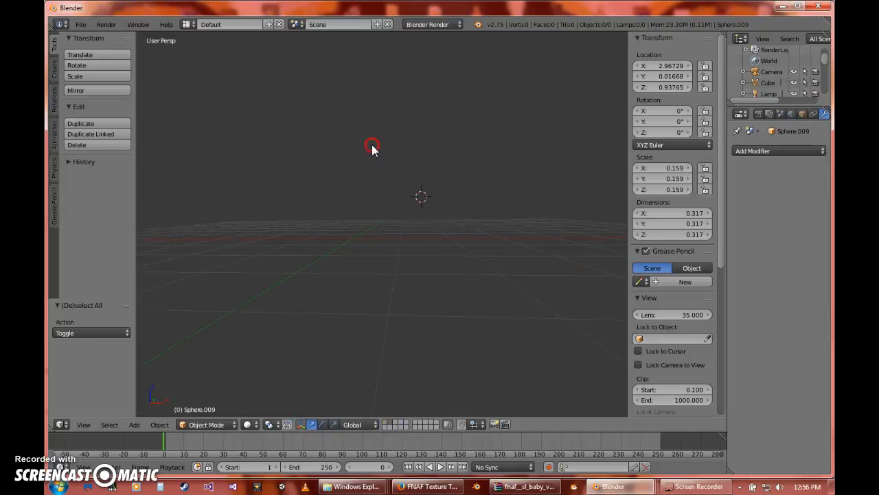
left_click(54, 65)
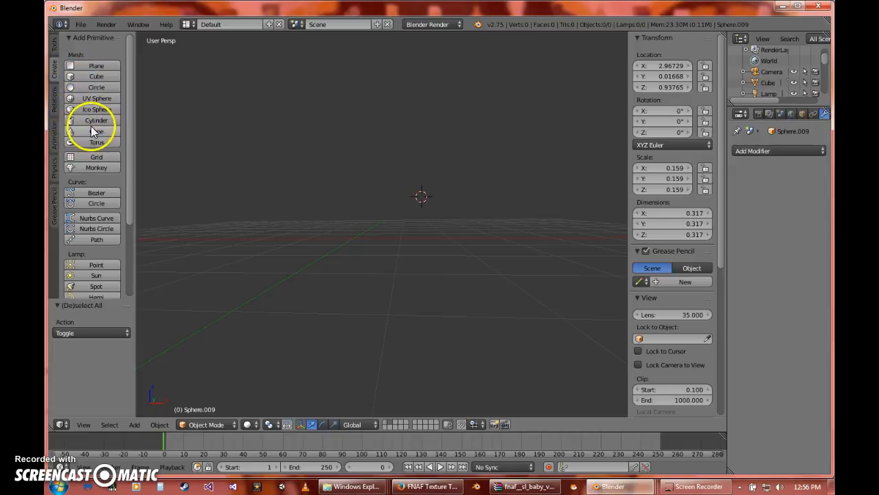
left_click(87, 76)
middle_click_drag(179, 110, 238, 184)
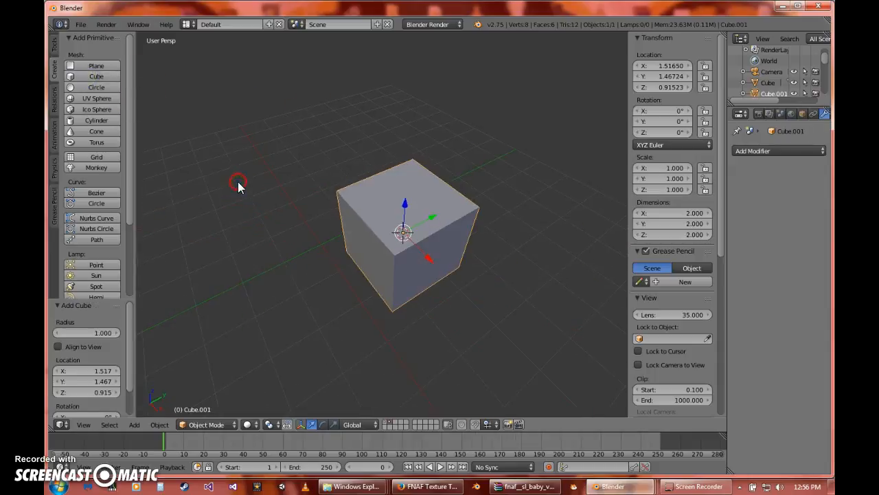
Scale the cube along Y by 0.299 to make it a thin slab
left_click(336, 425)
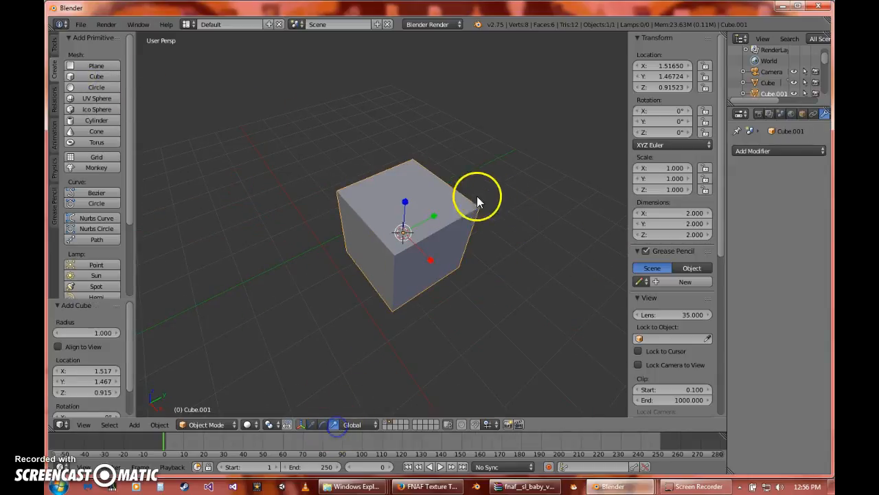
left_click_drag(436, 215, 415, 229)
middle_click_drag(416, 228, 379, 230)
scroll(349, 237, "up", 3)
scroll(391, 288, "up", 3)
middle_click_drag(391, 287, 357, 298)
Set the cube's Y scale to 0 to flatten it completely and check the flat mesh in Edit Mode
mouse_move(666, 180)
left_mouse_down()
mouse_move(677, 184)
mouse_move(663, 184)
left_mouse_up()
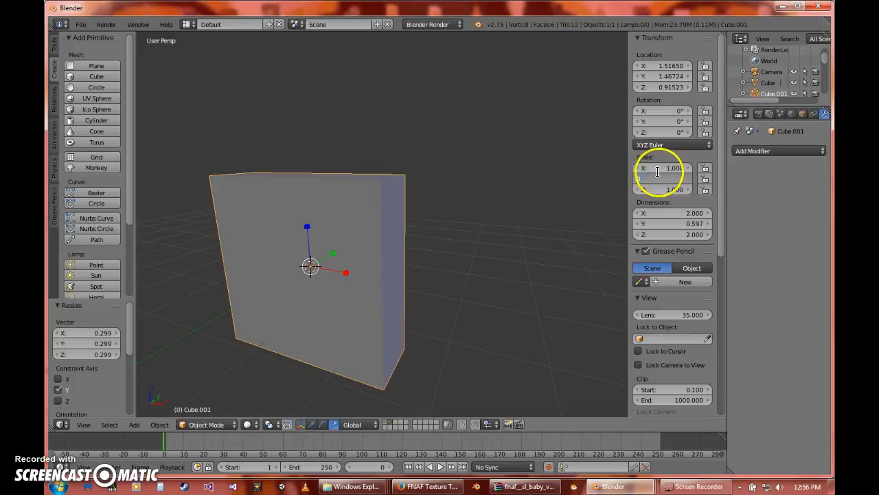
left_click(662, 156)
middle_click_drag(389, 188, 443, 162)
key("Tab")
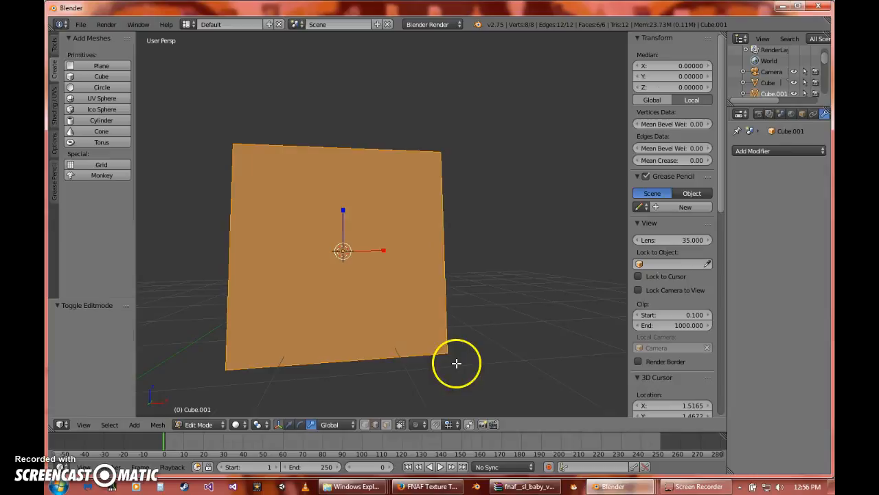
key("Tab")
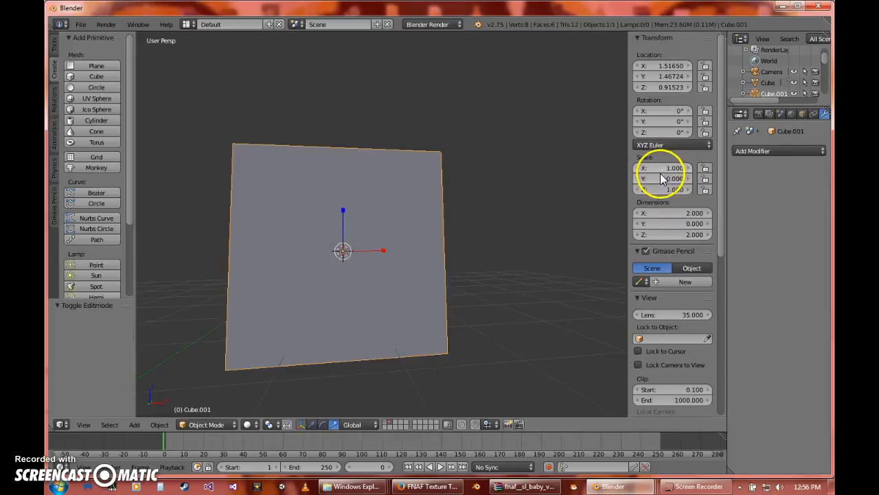
Set the cube's Y scale to 0.120 and add a centred horizontal loop cut across the slab
left_click_drag(663, 178, 671, 176)
middle_click_drag(437, 167, 471, 230)
key("Tab")
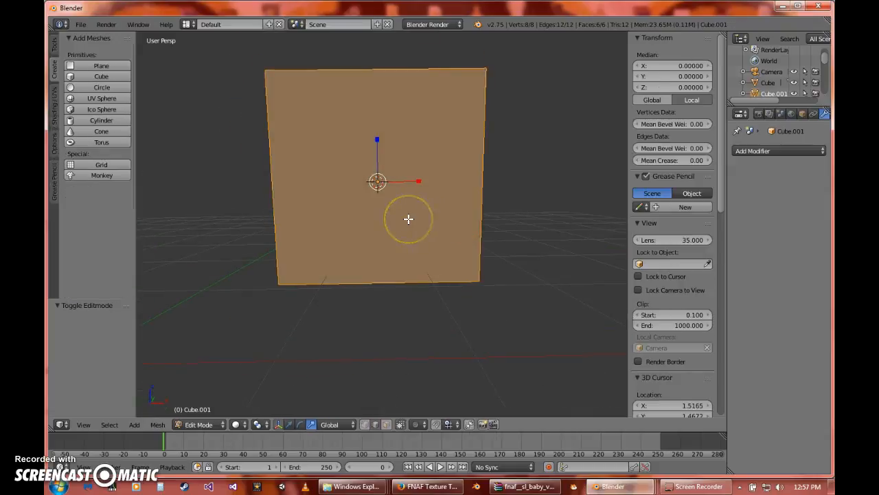
key("ctrl+r")
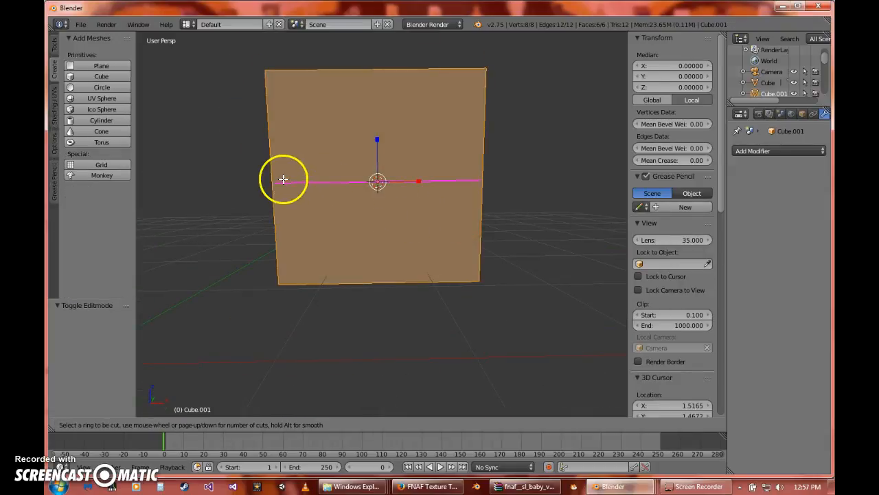
left_click(283, 179)
right_click(283, 179)
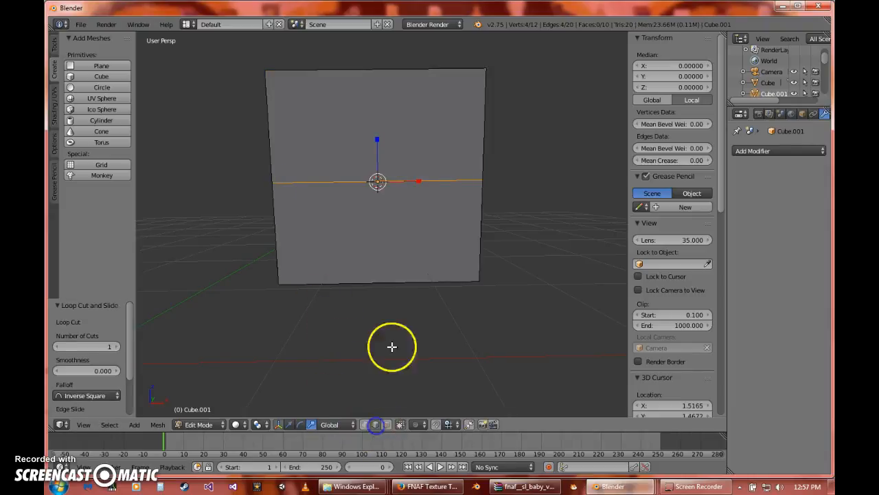
Scale the slab's bottom face along X by 0.642 to taper its lower half
middle_click_drag(392, 348, 408, 268)
right_click(407, 248)
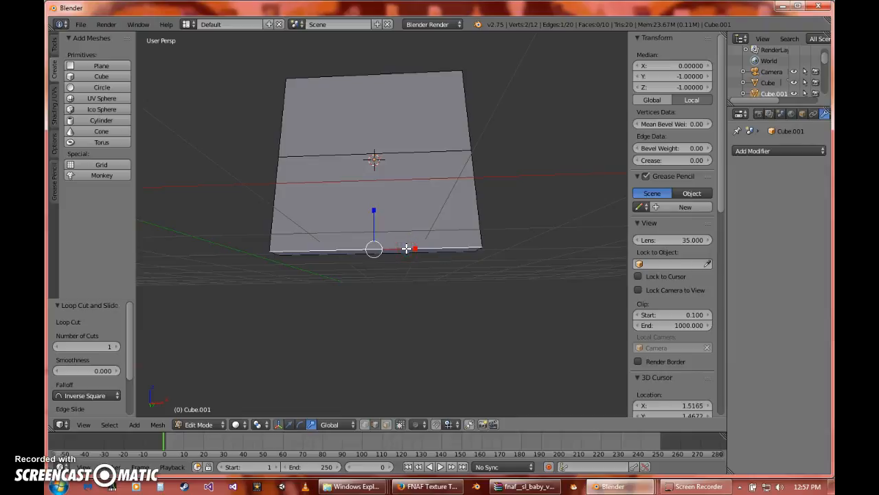
middle_click_drag(445, 247, 445, 239)
right_click(445, 244)
right_click(479, 239)
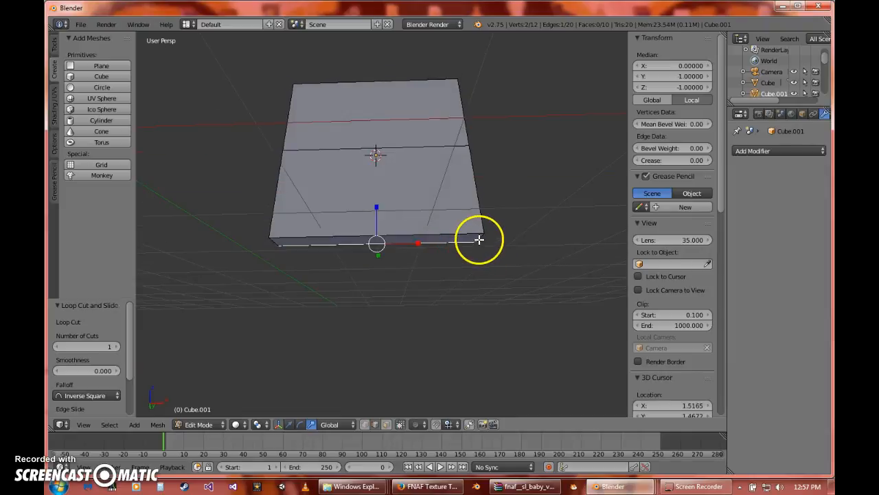
right_click(478, 238)
right_click(304, 236, "shift")
right_click(277, 243, "shift")
key("f")
middle_click_drag(320, 202, 316, 236)
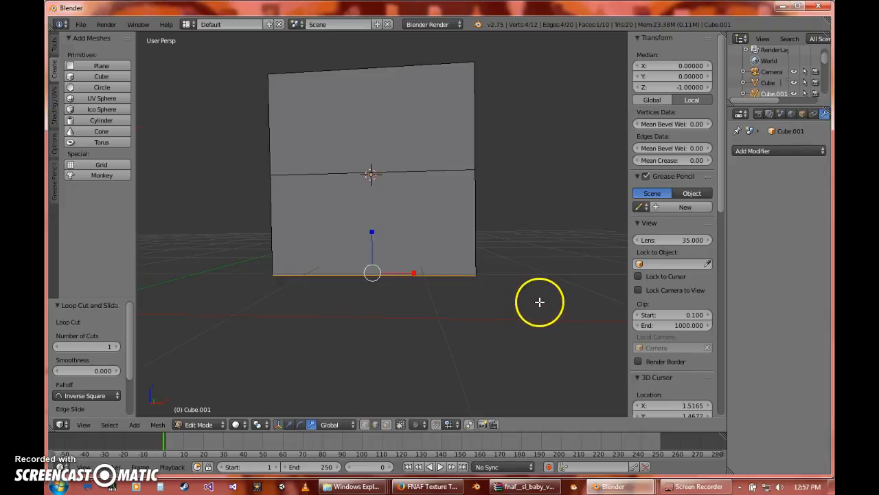
key("s")
right_click(485, 307)
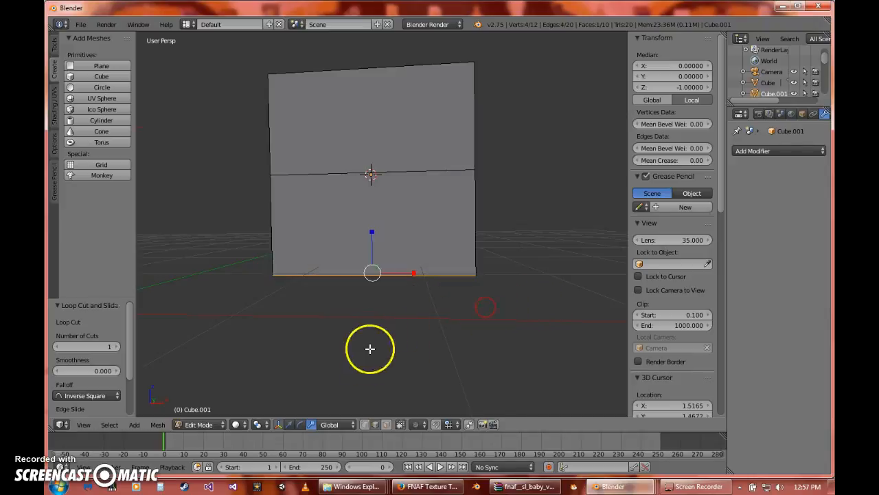
key("s")
key("x")
left_click(402, 279)
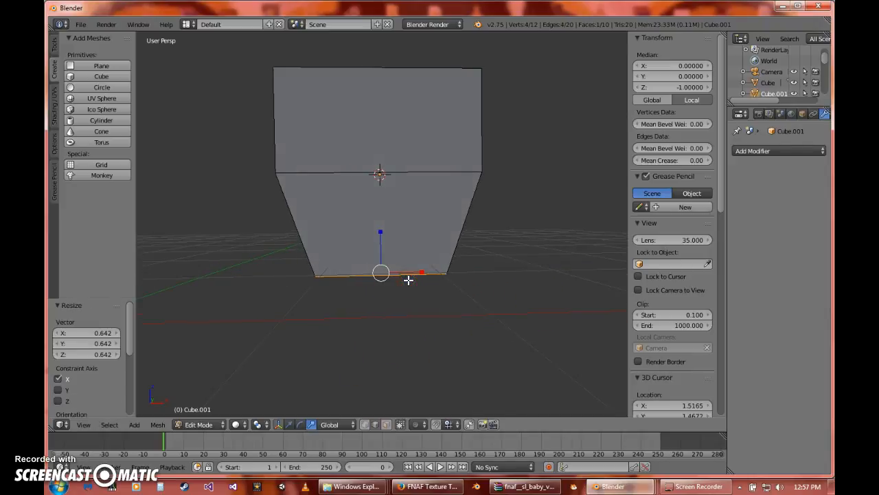
Add a centred loop cut in the tapered lower half and scale it by 1.142 to round the sides
key("ctrl+r")
left_click(301, 221)
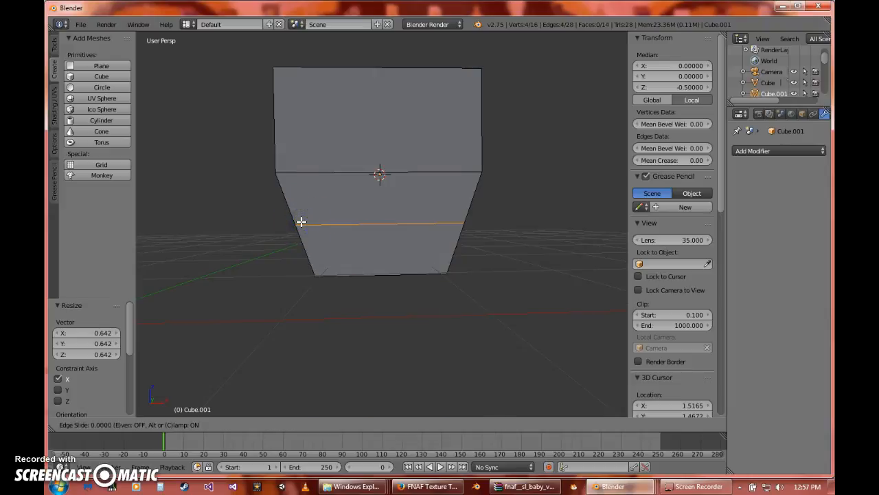
right_click(301, 221)
key("s")
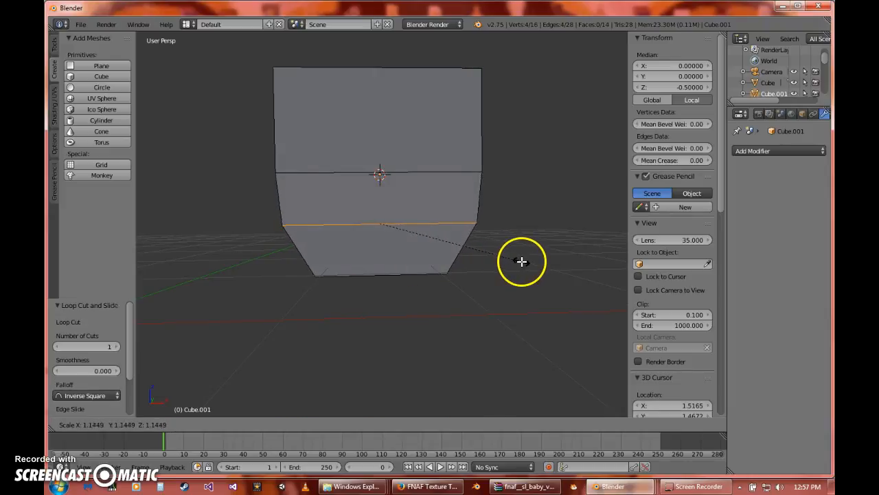
left_click(522, 259)
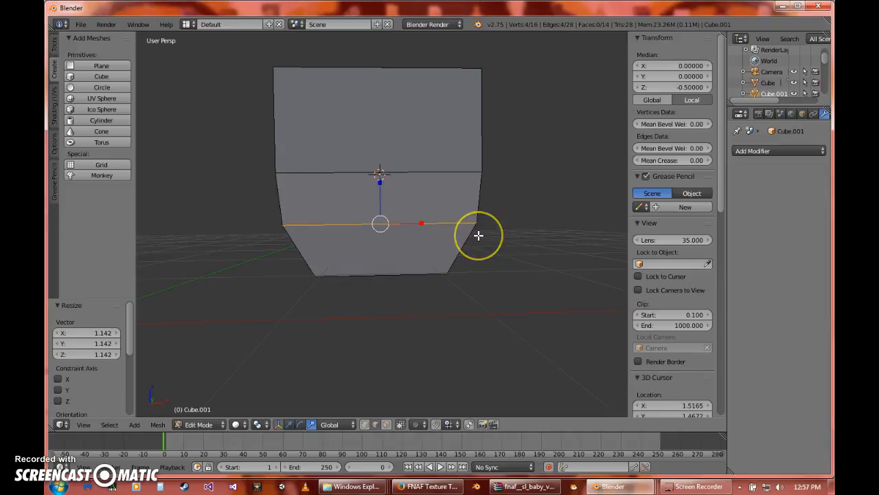
Return to Object Mode, shade the slab smooth and check its shape from several angles
middle_click_drag(436, 233, 314, 249)
key("Tab")
middle_click_drag(387, 298, 436, 256)
left_click(57, 46)
left_click(78, 197)
mouse_move(183, 219)
middle_mouse_down()
mouse_move(333, 226)
mouse_move(292, 249)
mouse_move(343, 298)
mouse_move(440, 283)
mouse_move(385, 248)
middle_mouse_up()
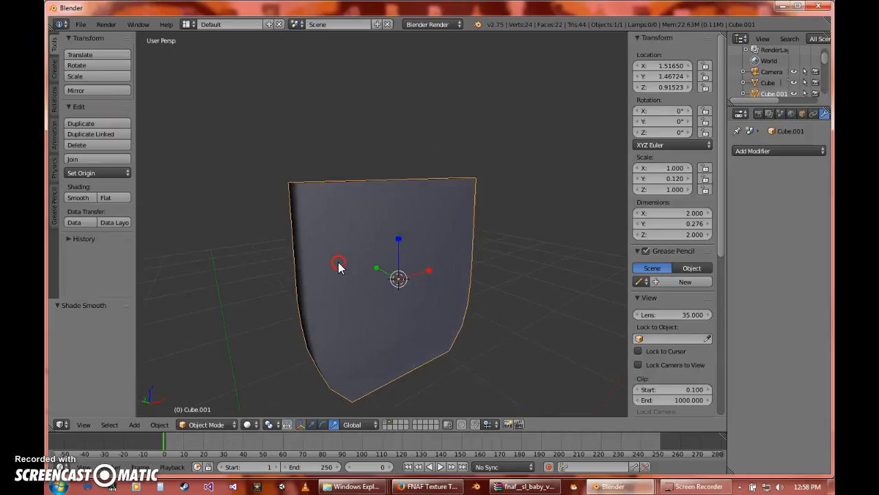
left_click(351, 228)
middle_click_drag(348, 196, 345, 244)
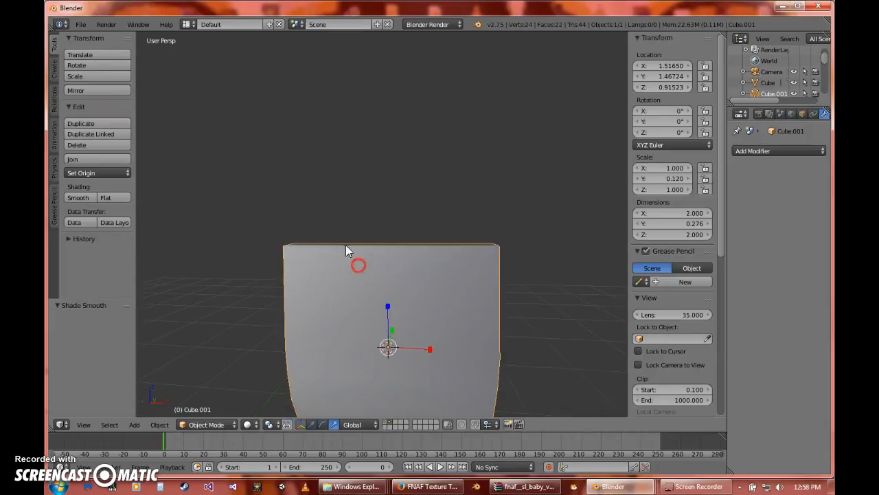
Add a cylinder at the 3D cursor, scale it by 0.587 and raise it 1.010 along Z
left_click(55, 65)
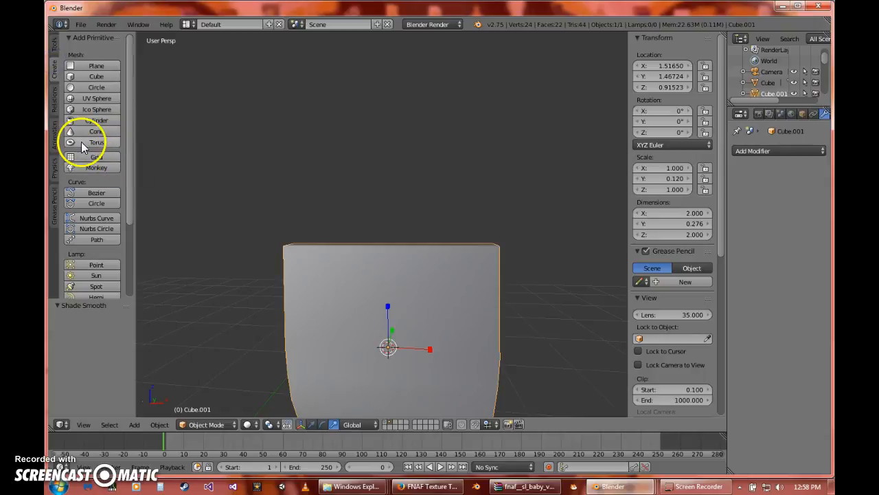
left_click(77, 121)
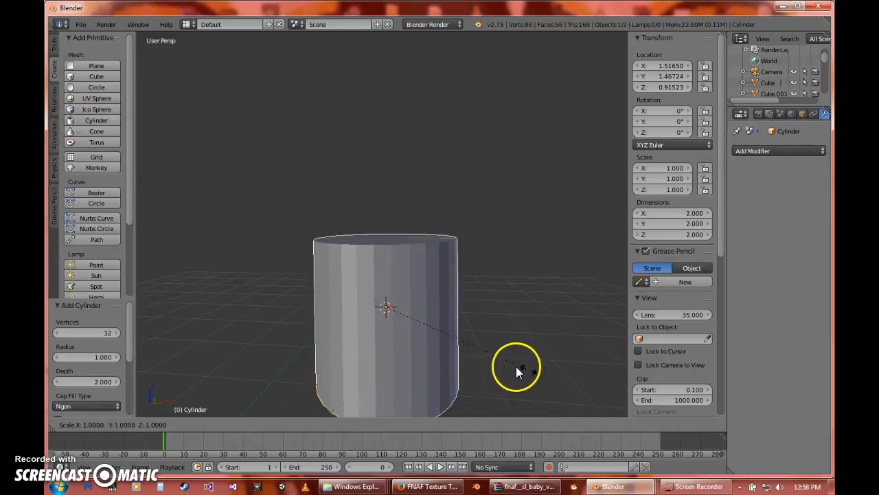
key("s")
left_click(467, 353)
middle_click_drag(467, 353, 392, 353)
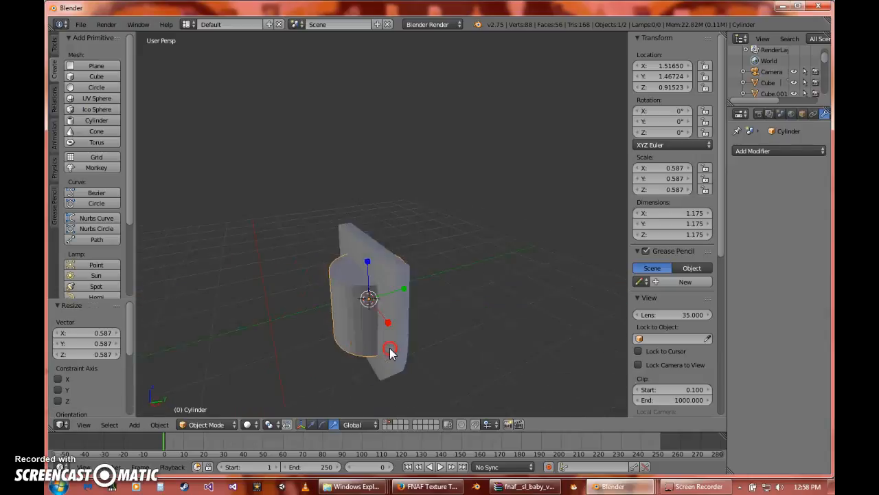
left_click_drag(367, 267, 381, 206)
Shade the cylinder smooth and scale it down further to finger thickness
left_click(56, 44)
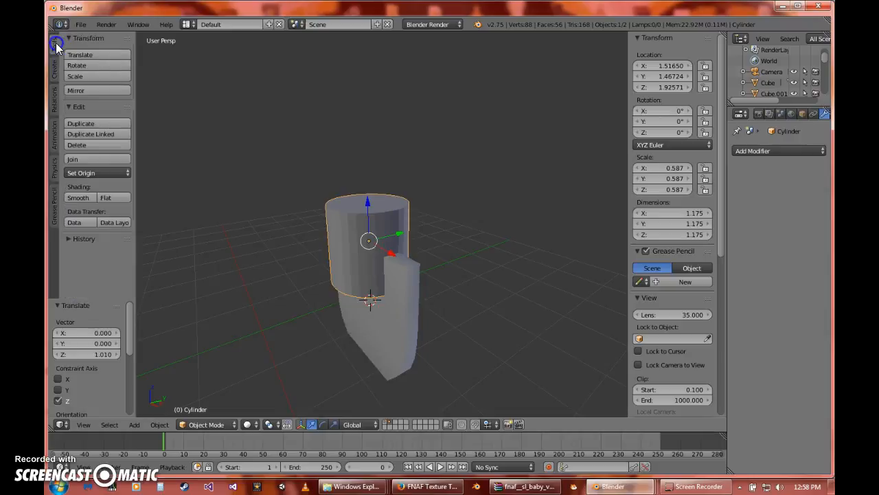
left_click(83, 198)
middle_click_drag(370, 268, 451, 266)
key("s")
left_click(466, 287)
Place the cylinder at one end of the slab's top edge, about X 1.056 and Z 2.056, and resize it to scale 0.223
key("g")
key("x")
left_click(344, 195)
key("g")
key("z")
left_click(350, 186)
key("s")
left_click(484, 269)
left_click_drag(350, 180, 354, 194)
middle_click_drag(359, 188, 398, 345)
key("s")
left_click(377, 300)
Thicken the slab by scaling it along Y by 1.793
right_click(426, 316)
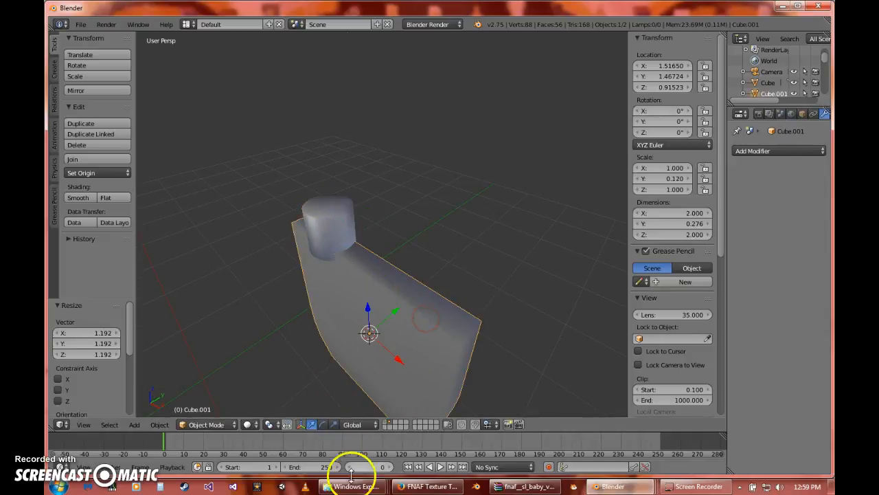
key("s")
key("y")
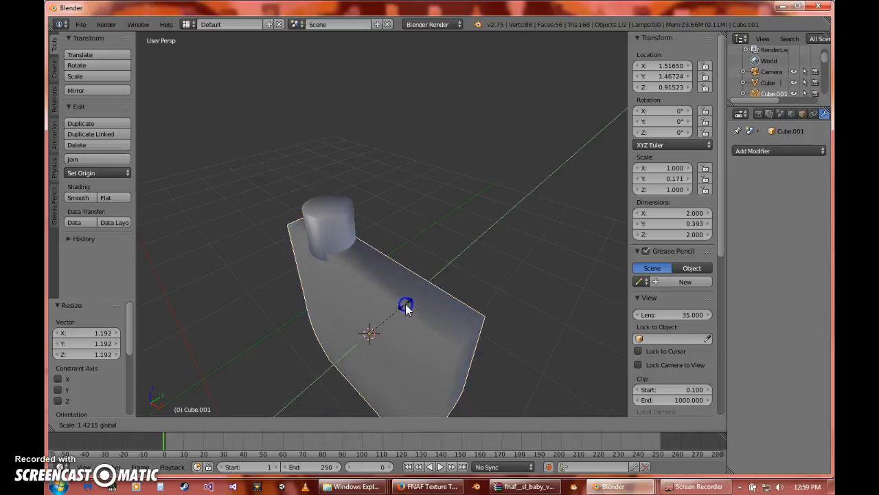
left_click(381, 308)
middle_click_drag(381, 307, 472, 303)
middle_click_drag(419, 275, 320, 275)
Shrink the cylinder's bottom face in wireframe so the finger narrows toward the slab
right_click(340, 234)
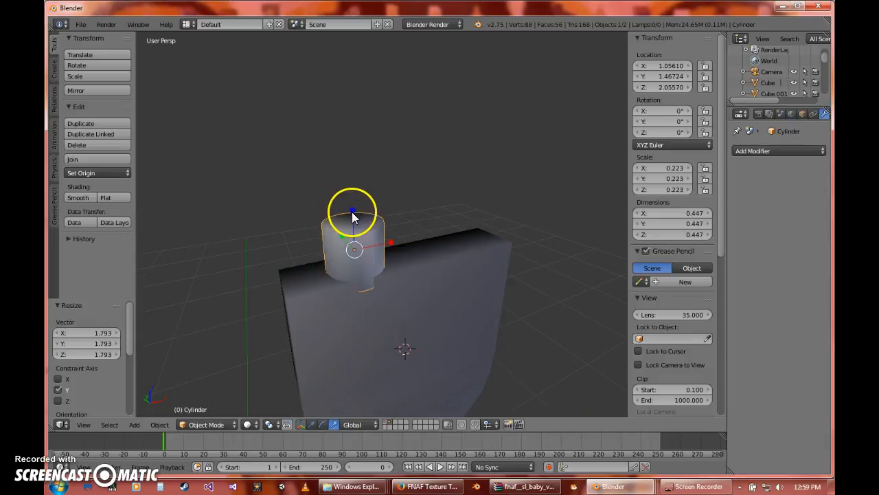
key("Tab")
scroll(371, 307, "up", 6)
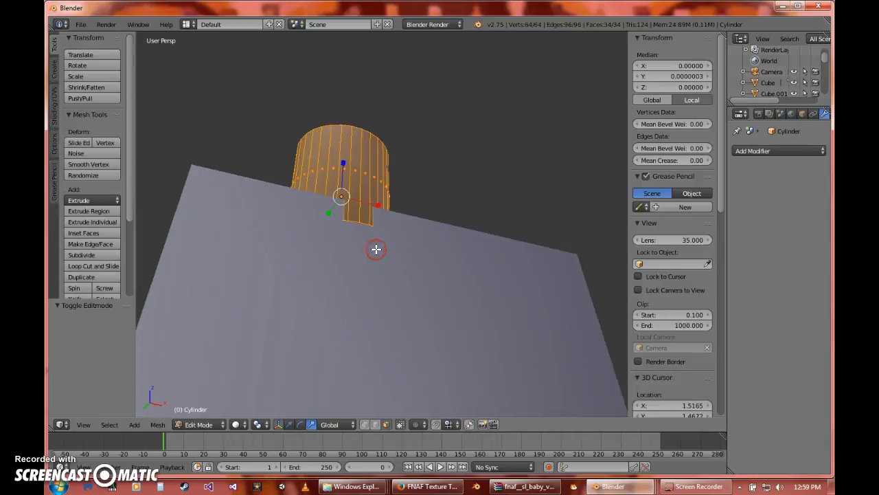
key("z")
right_click(300, 238)
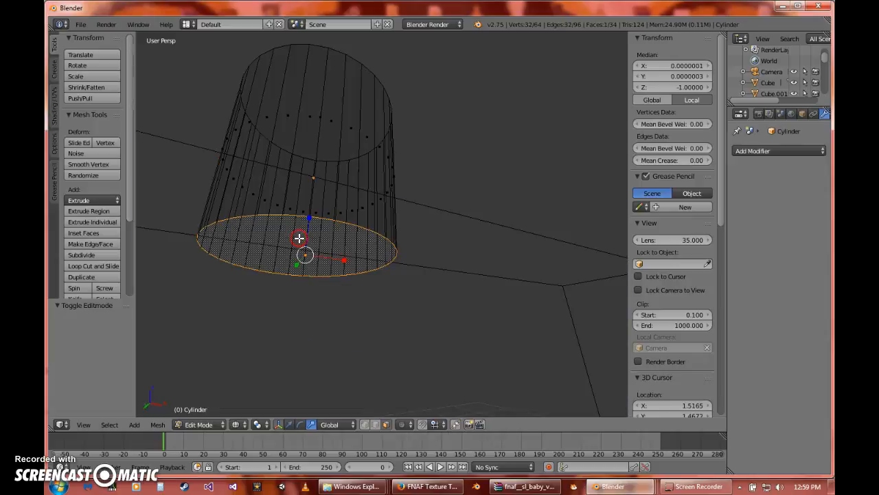
key("s")
left_click(385, 277)
middle_click_drag(385, 277, 375, 298)
key("Tab")
scroll(371, 275, "down", 3)
key("z")
mouse_move(366, 262)
middle_mouse_down()
mouse_move(375, 298)
mouse_move(373, 265)
middle_mouse_up()
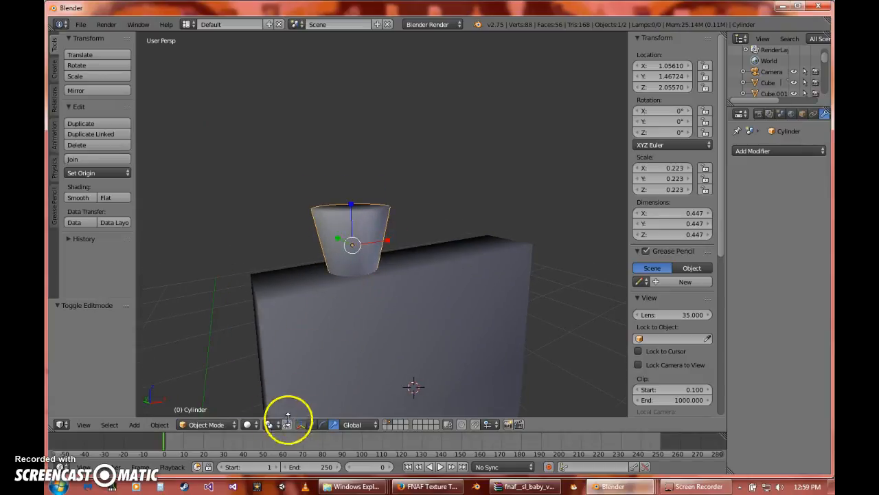
Move the cylinder -0.267 along X to the slab's corner and scale down its top face to reduce the flare
left_click_drag(353, 266, 279, 316)
middle_click_drag(306, 231, 302, 254)
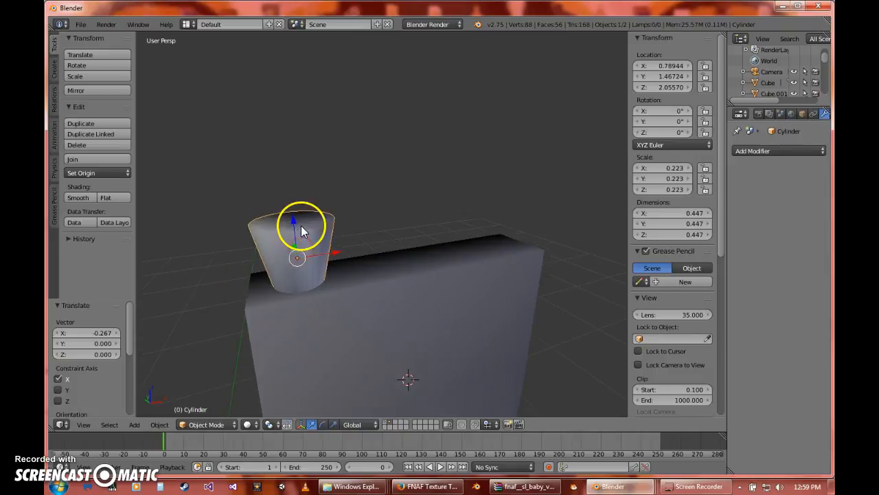
key("Tab")
right_click(304, 227)
key("s")
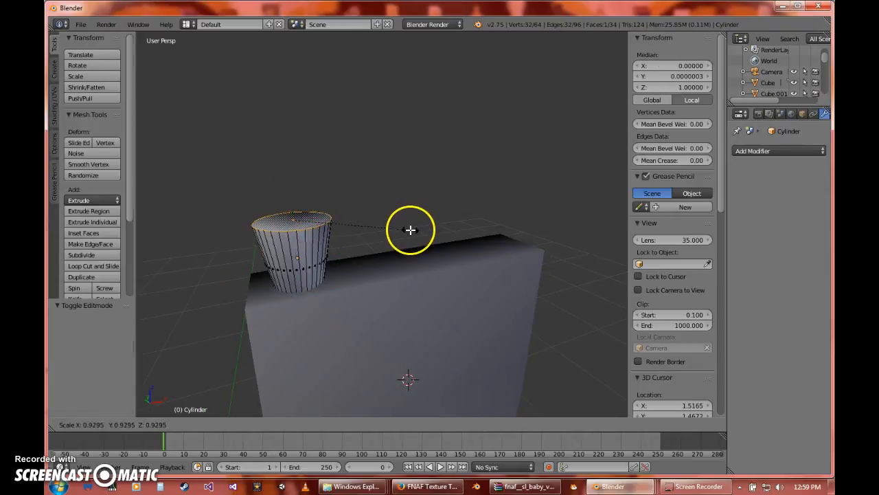
left_click(376, 236)
key("Tab")
middle_click_drag(377, 240, 339, 228)
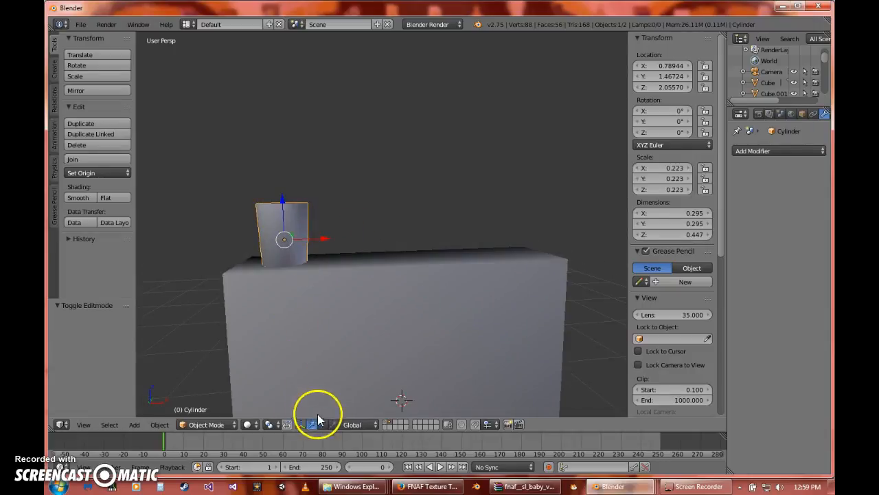
Stretch the cylinder along Z to a Z scale of 0.331
left_click_drag(288, 197, 334, 180)
left_click_drag(283, 200, 283, 209)
middle_click_drag(310, 196, 318, 215)
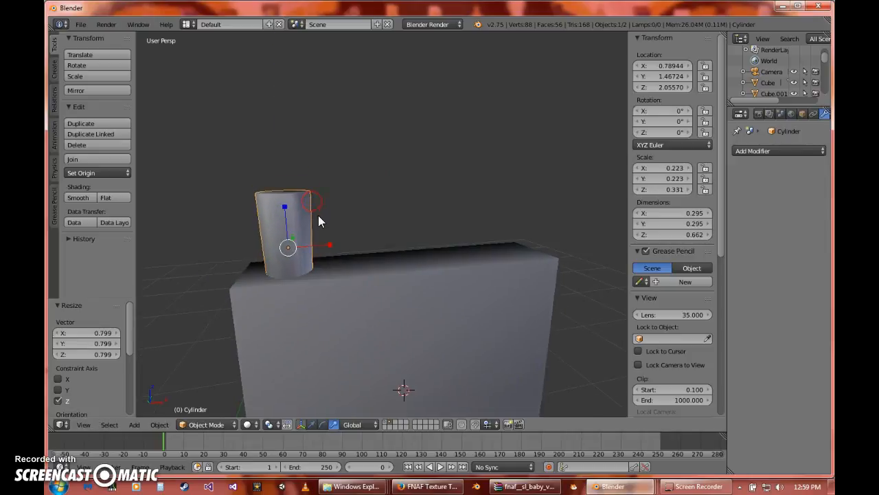
Duplicate the finger cylinder three times and spread the copies along X, with the last at about X 2.343
key("shift+d")
right_click(375, 211)
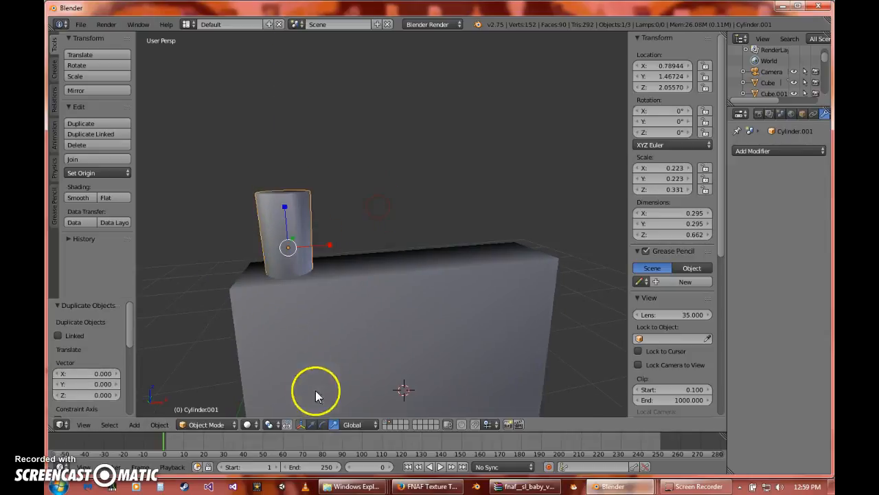
left_click_drag(329, 245, 562, 262)
key("shift+d")
right_click(467, 247)
key("shift+d")
right_click(467, 229)
scroll(549, 265, "down", 3)
middle_click_drag(548, 266, 466, 296)
middle_click_drag(478, 318, 526, 251)
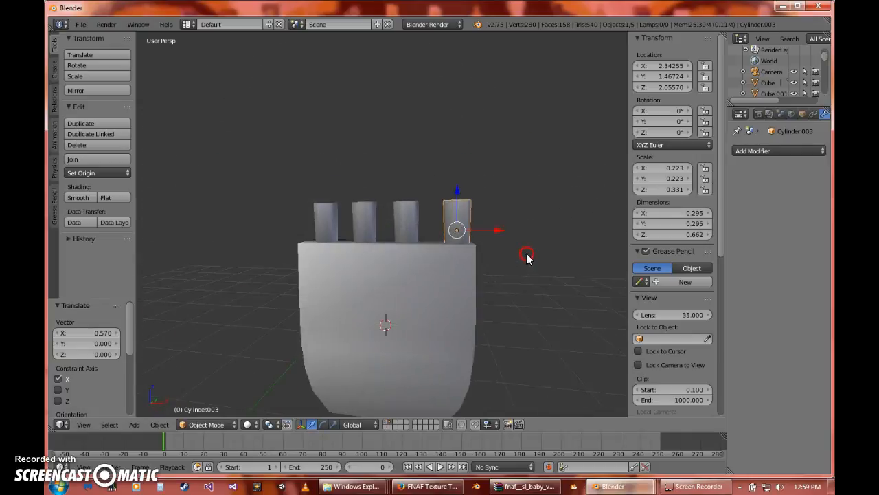
Even out the finger spacing by shifting the two middle cylinders along X, the second one by 0.026
scroll(492, 259, "up", 3)
right_click(427, 237)
left_click_drag(475, 236, 477, 237)
right_click(366, 224)
left_click_drag(395, 233, 402, 249)
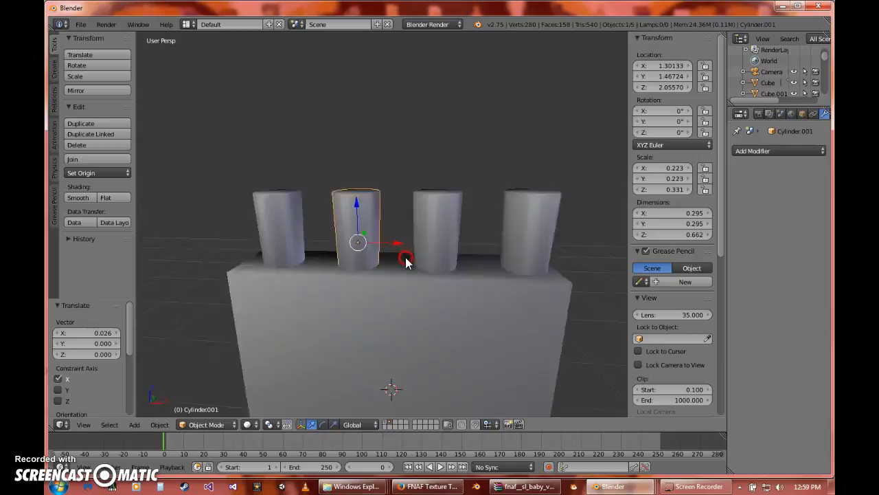
Add a UV sphere, scale it to 0.141 and move it into the second finger at about X 1.301, Z 2.218
middle_click_drag(416, 277, 224, 141)
left_click(58, 74)
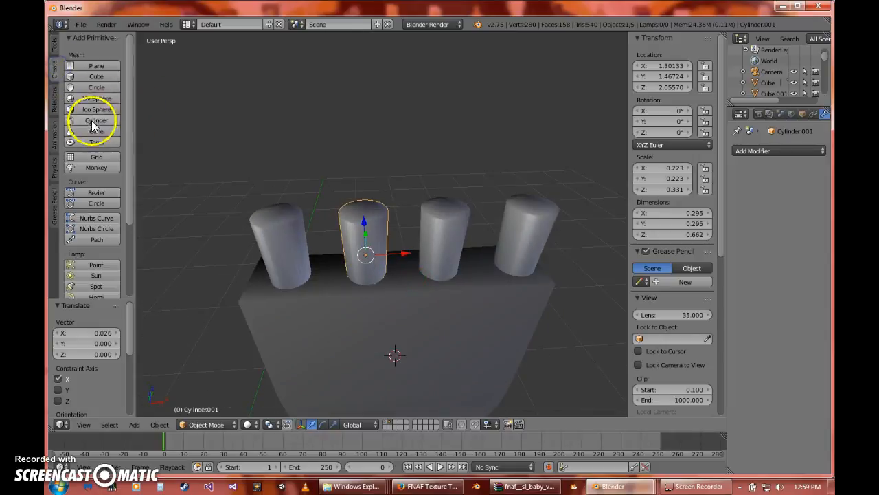
left_click(86, 101)
scroll(204, 186, "down", 3)
left_click_drag(392, 300, 392, 229)
key("s")
left_click(411, 231)
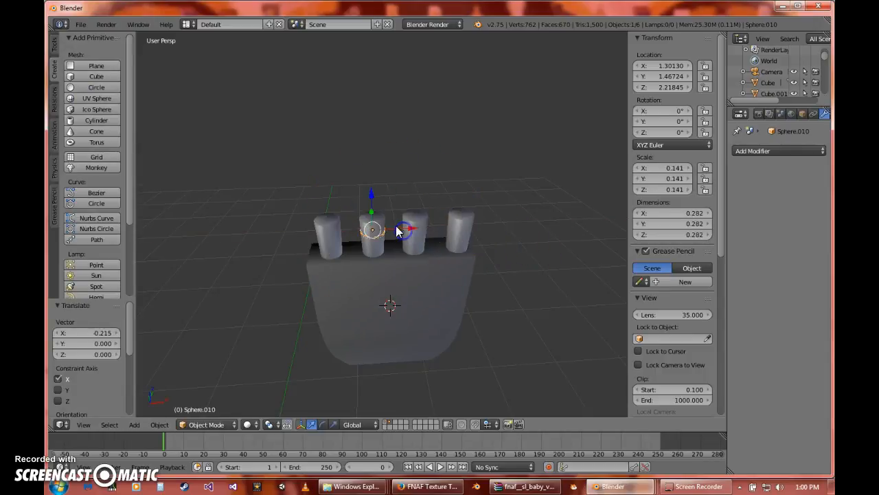
Raise the sphere to the second finger's tip at about Z 2.425 and scale it by 1.165
left_click_drag(373, 196, 377, 182)
middle_click_drag(395, 280, 397, 222)
scroll(397, 267, "up", 4)
key("s")
left_click(401, 158)
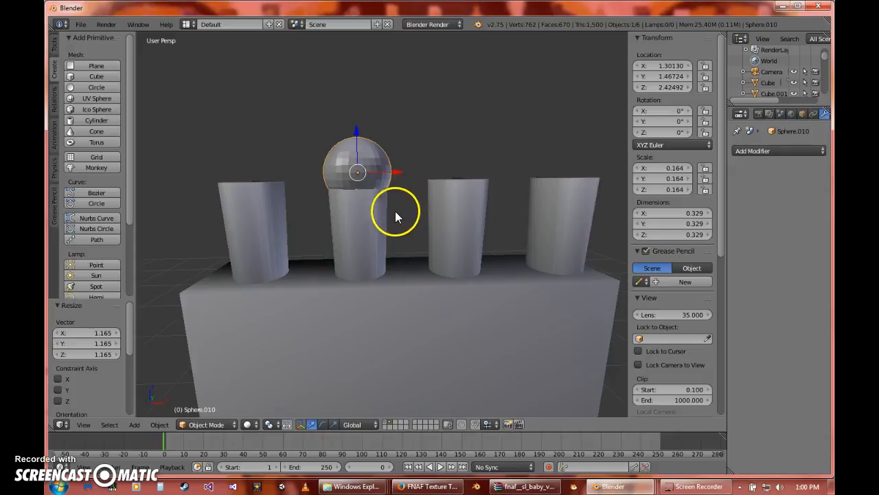
Raise the four finger cylinders and the sphere together by 0.111 along Z
right_click(371, 235)
right_click(365, 184, "shift")
right_click(450, 197, "shift")
right_click(259, 217, "shift")
right_click(565, 214, "shift")
key("g")
key("z")
left_click_drag(407, 189, 406, 175)
middle_click_drag(375, 129, 380, 158)
Shade the sphere on the second finger's tip smooth
right_click(380, 164)
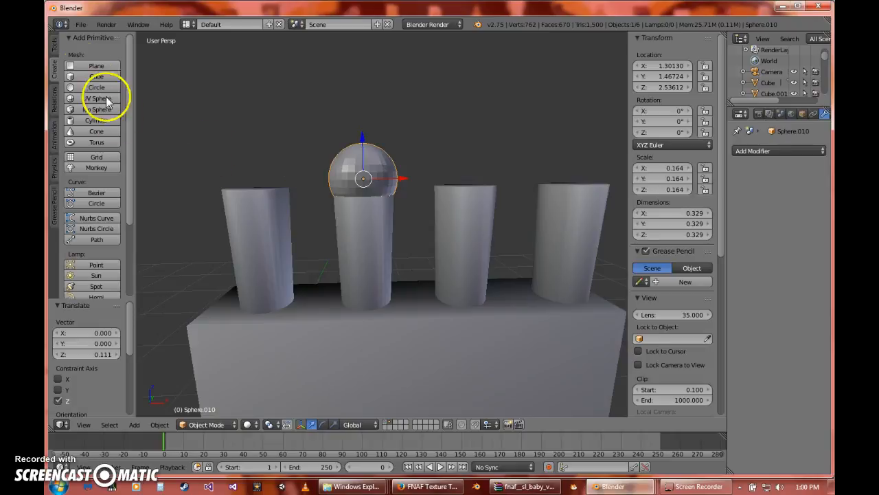
left_click(55, 44)
left_click(79, 198)
scroll(288, 199, "down", 4)
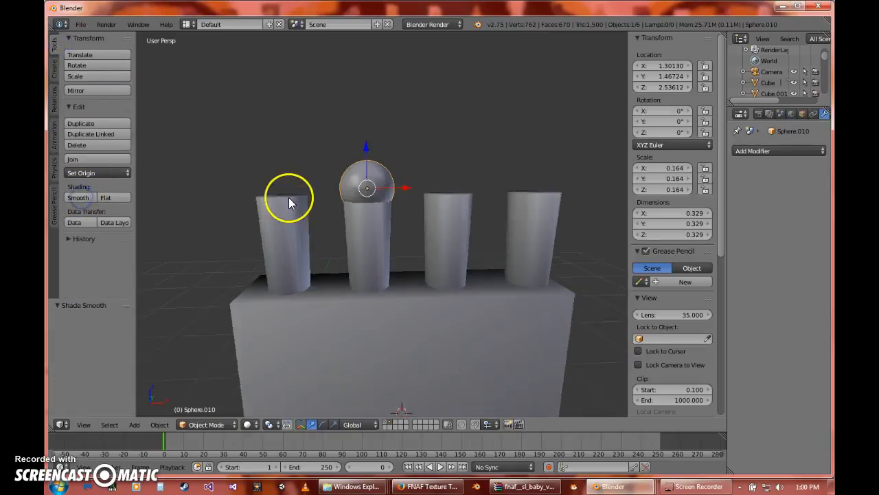
Duplicate the smooth tip sphere along X onto the first finger's tip at about X 0.791
key("shift+d")
right_click(340, 202)
left_click_drag(408, 198, 339, 197)
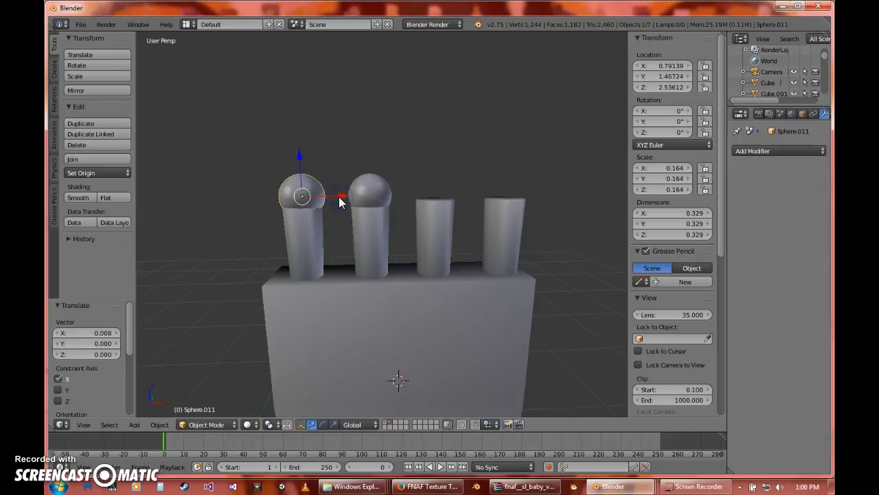
Duplicate the tip sphere along X onto the third and fourth fingers, placing the last one at about X 2.343
key("shift+d")
right_click(390, 168)
left_click(337, 198)
left_click_drag(337, 198, 541, 222)
key("shift+d")
right_click(519, 214)
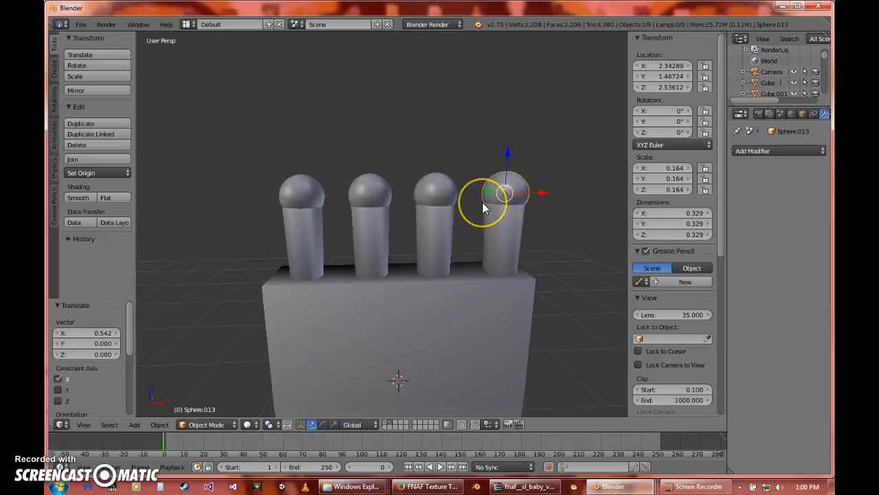
Duplicate the four finger cylinders and raise the copies by about 0.764 along Z above the spheres
right_click(437, 241)
right_click(393, 222, "shift")
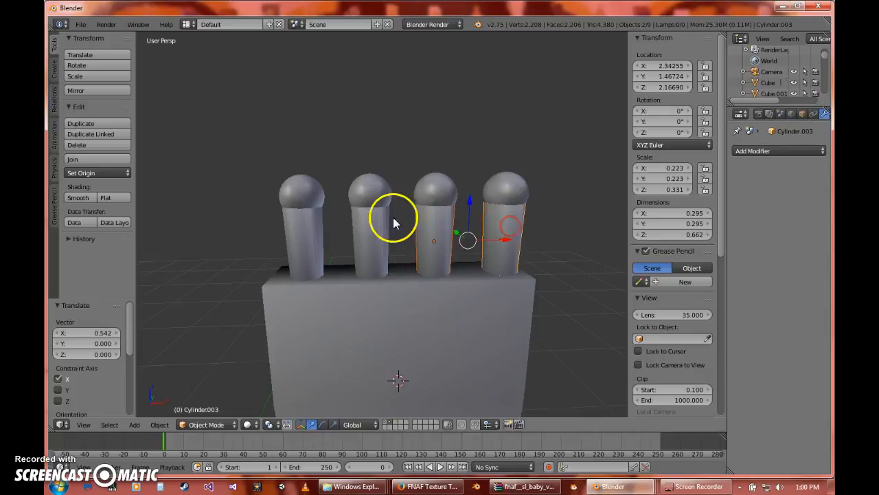
right_click(304, 221, "shift")
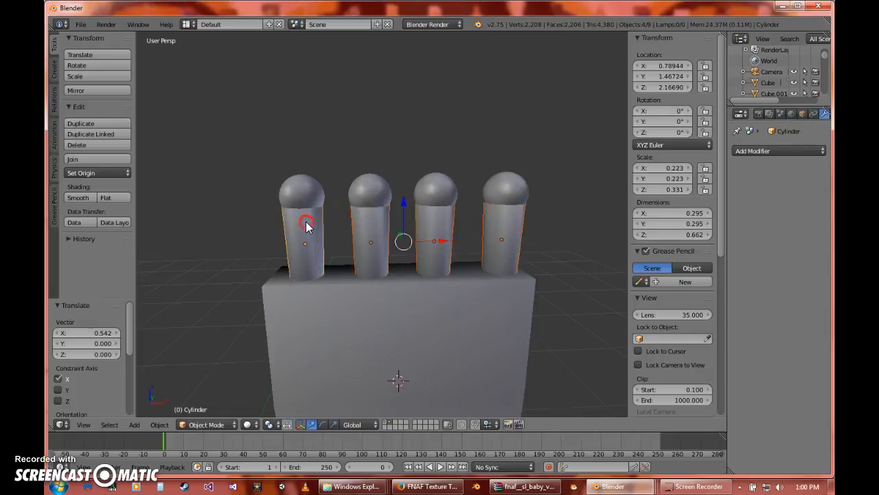
key("shift+d")
right_click(401, 203)
key("g")
key("z")
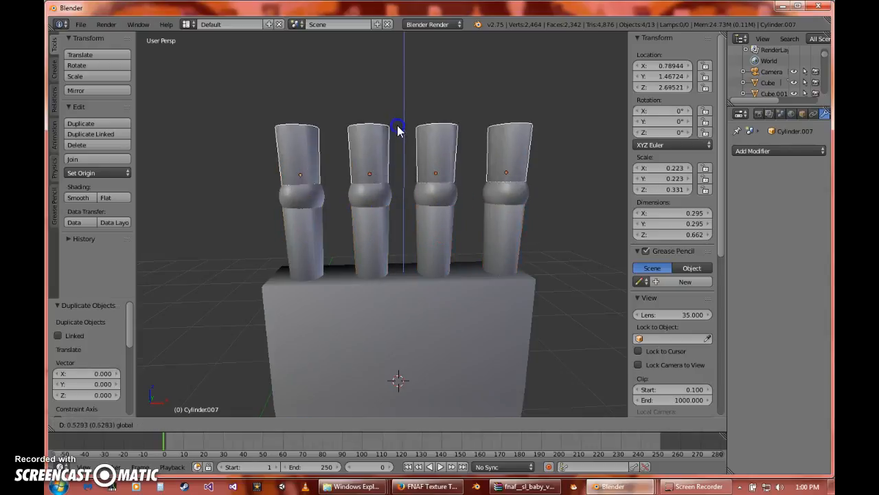
left_click(395, 102)
Duplicate the four knuckle spheres and raise the copies by 0.751 along Z onto the second segments
middle_click_drag(389, 176, 351, 269, "shift")
right_click(323, 284)
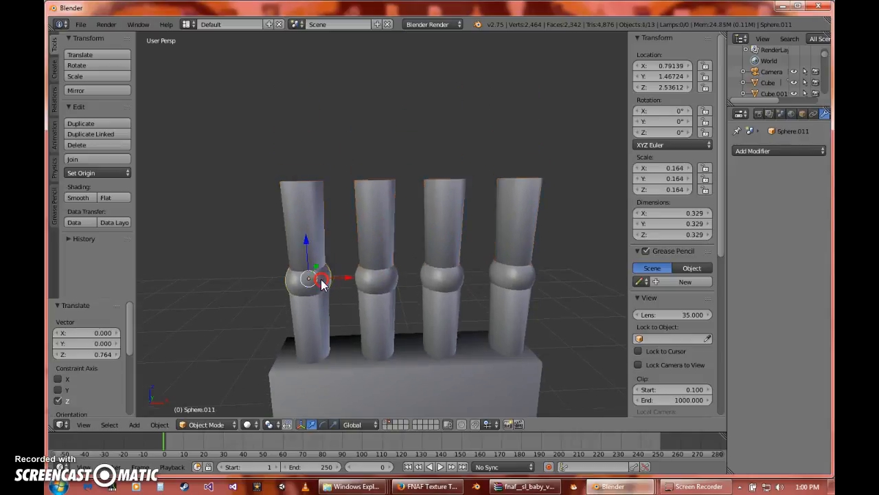
right_click(387, 281, "shift")
right_click(439, 274, "shift")
right_click(501, 273, "shift")
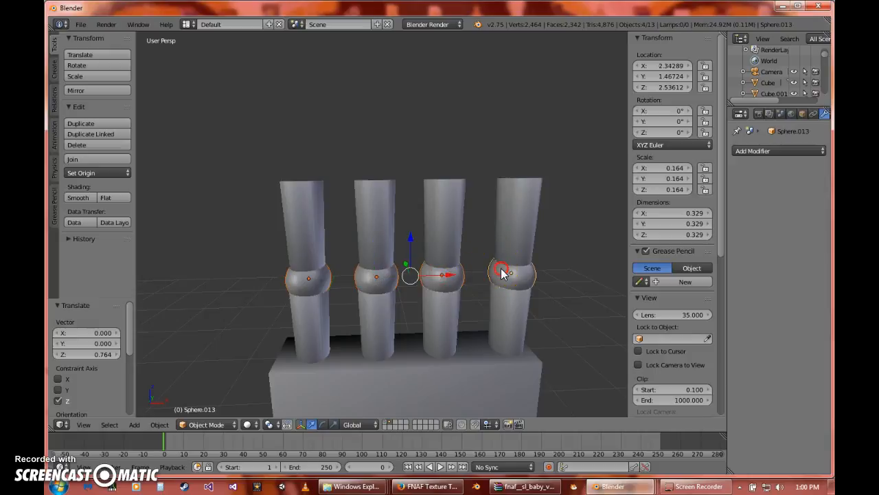
key("shift+d")
right_click(467, 147)
left_click_drag(416, 249, 406, 141)
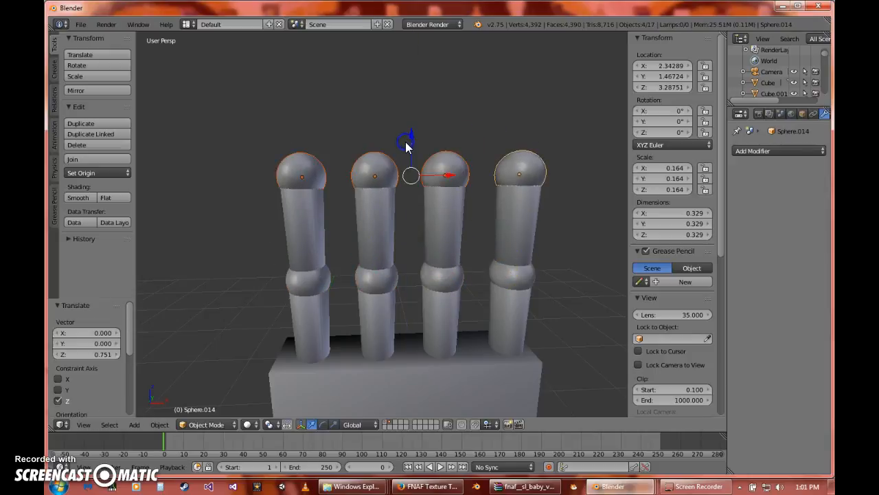
Duplicate the four second-segment cylinders and raise the copies by 0.704 along Z as fingertips
scroll(426, 258, "down", 2)
right_click(326, 227)
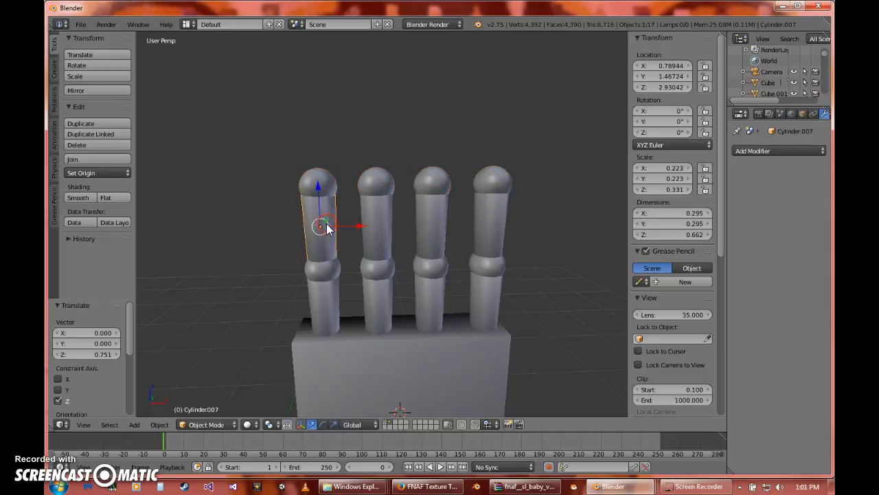
right_click(382, 226, "shift")
right_click(429, 220, "shift")
right_click(496, 215, "shift")
key("shift+d")
right_click(469, 163)
left_click_drag(406, 183, 405, 103)
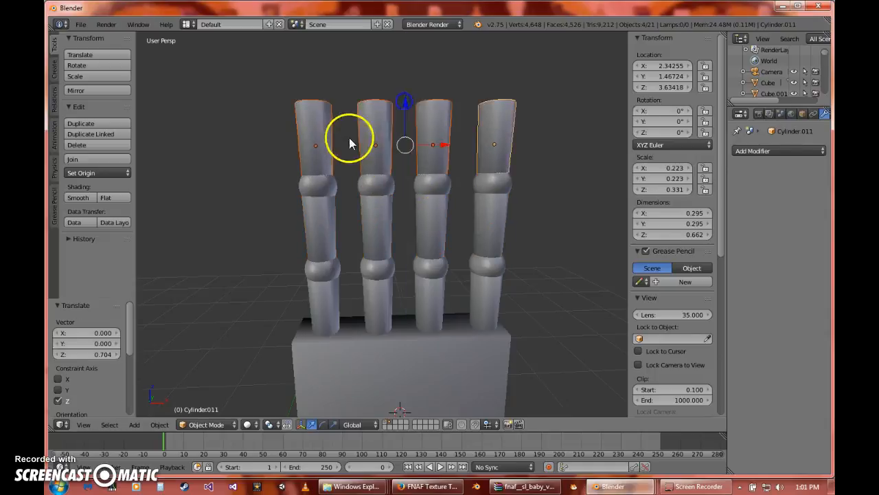
Duplicate all five pieces of the fourth finger and lower the copy by 1.359 along Z for the thumb
scroll(350, 155, "down", 5)
mouse_move(360, 263)
middle_mouse_down()
mouse_move(467, 268)
mouse_move(512, 250)
mouse_move(323, 231)
mouse_move(357, 264)
mouse_move(359, 248)
middle_mouse_up()
right_click(431, 255)
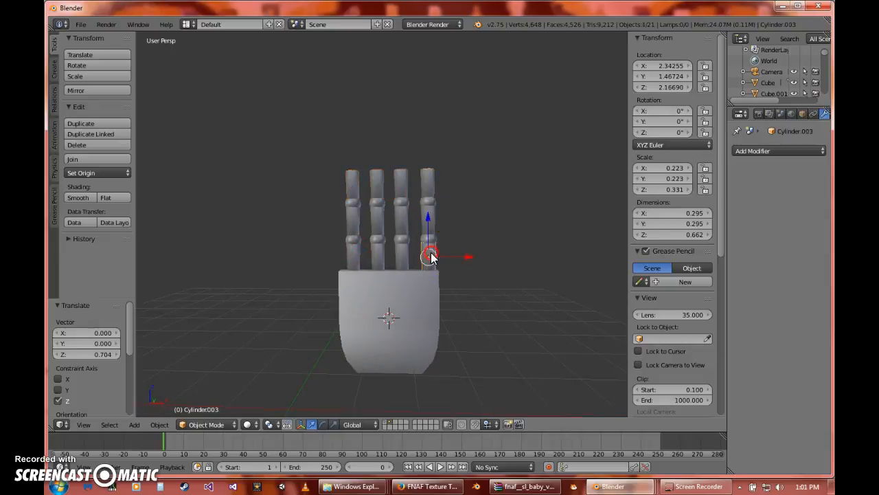
right_click(430, 241, "shift")
right_click(432, 217, "shift")
right_click(428, 198, "shift")
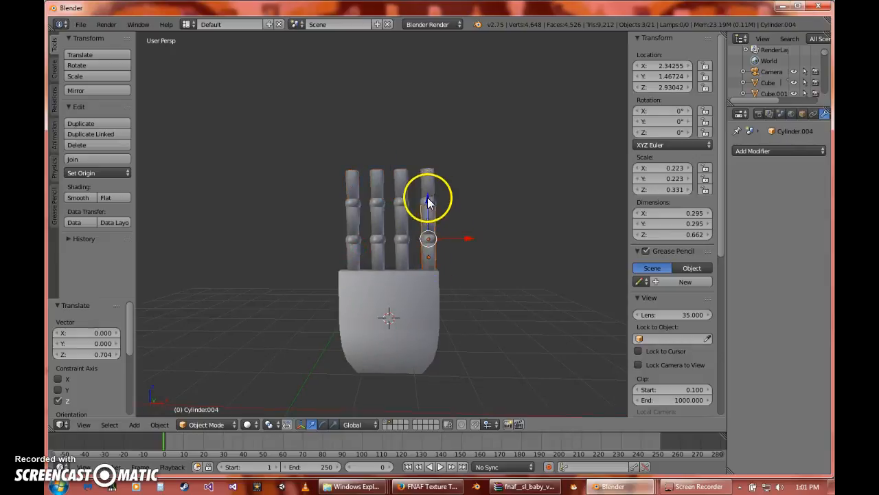
right_click(421, 210, "shift")
key("shift+d")
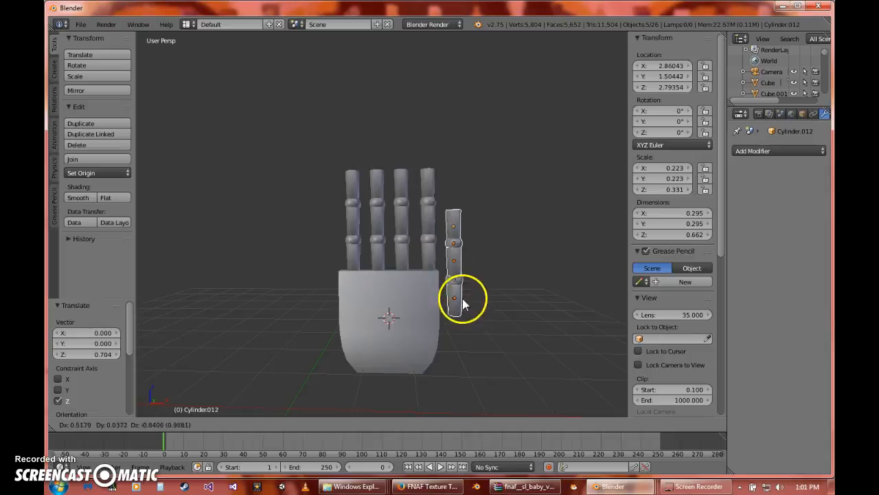
right_click(465, 312)
left_click_drag(426, 180, 424, 291)
Rotate the thumb about 32.2° around Y and move it beside the palm, with its tip cylinder at about X 3.283, Z 2.224
left_click(323, 422)
left_click(451, 257)
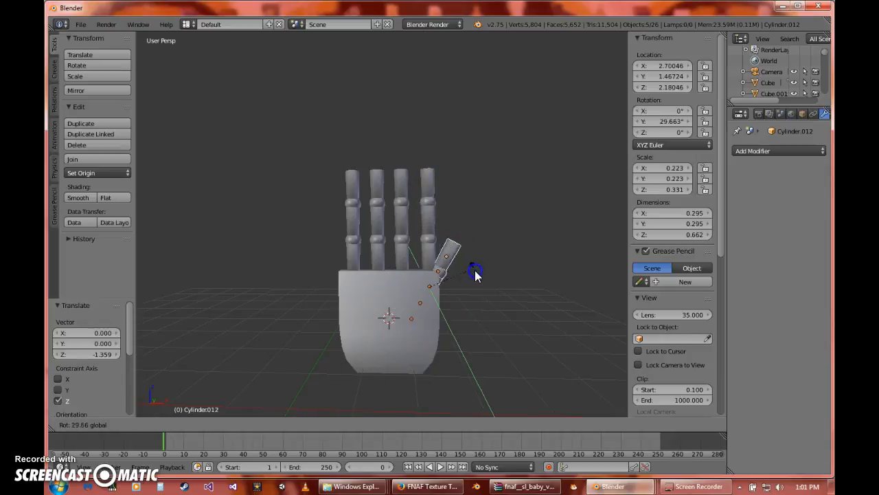
left_click(386, 398)
left_click(312, 423)
left_click_drag(464, 292, 497, 310)
middle_click_drag(497, 310, 418, 300)
left_click_drag(423, 252, 424, 246)
left_click_drag(453, 291, 447, 296)
middle_click_drag(447, 296, 496, 292)
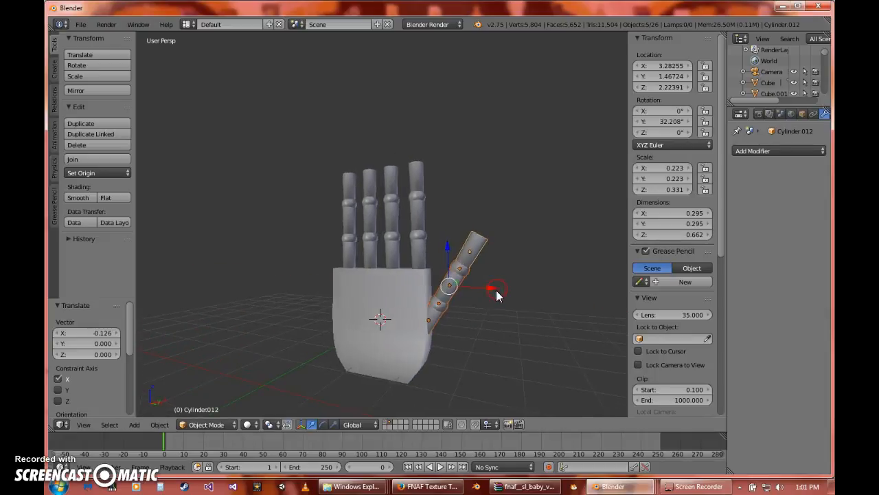
Rotate the thumb's two upper cylinders and the sphere between them to about 3.36° around Y, and shift them -0.337 along X
middle_click_drag(358, 328, 380, 323)
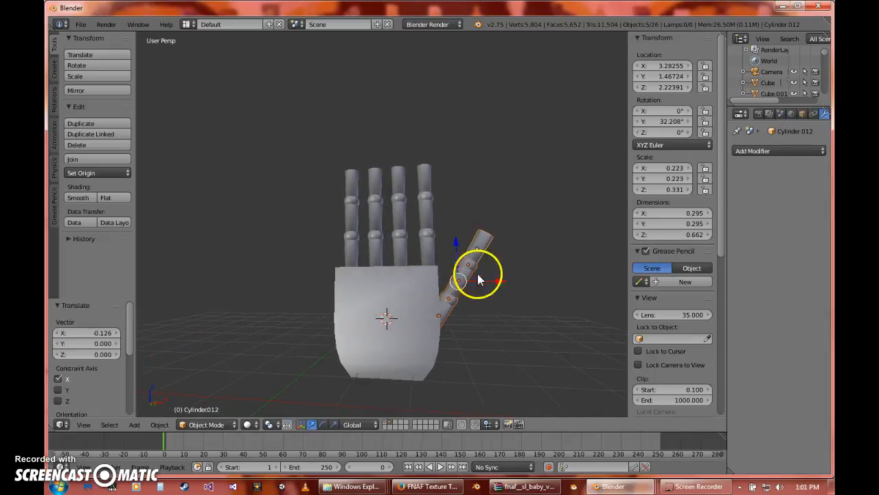
scroll(489, 299, "up", 2)
right_click(505, 320)
right_click(517, 290, "shift")
right_click(533, 248, "shift")
left_click(322, 421)
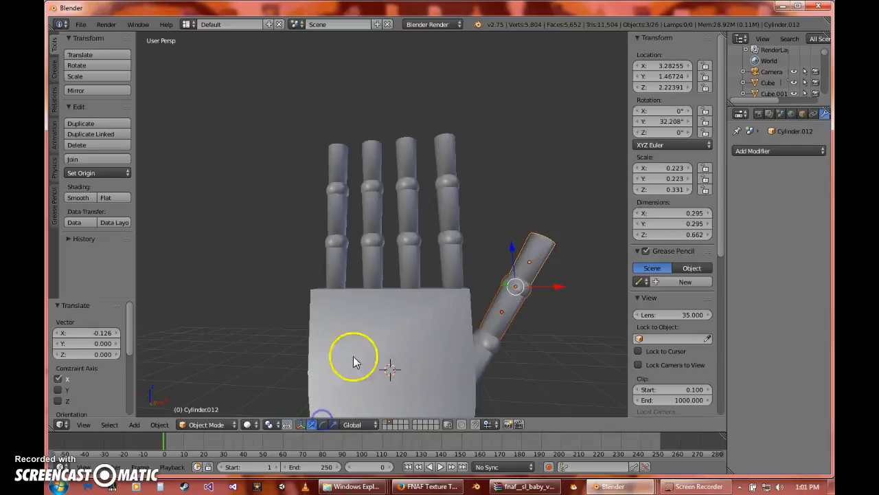
mouse_move(545, 265)
left_mouse_down()
mouse_move(542, 254)
mouse_move(536, 259)
left_mouse_up()
left_click(312, 424)
left_click_drag(560, 289, 529, 301)
Shift the whole thumb slightly outward along X and reposition its base cylinder at about X 2.550, Z 0.922
right_click_drag(481, 357, 494, 294)
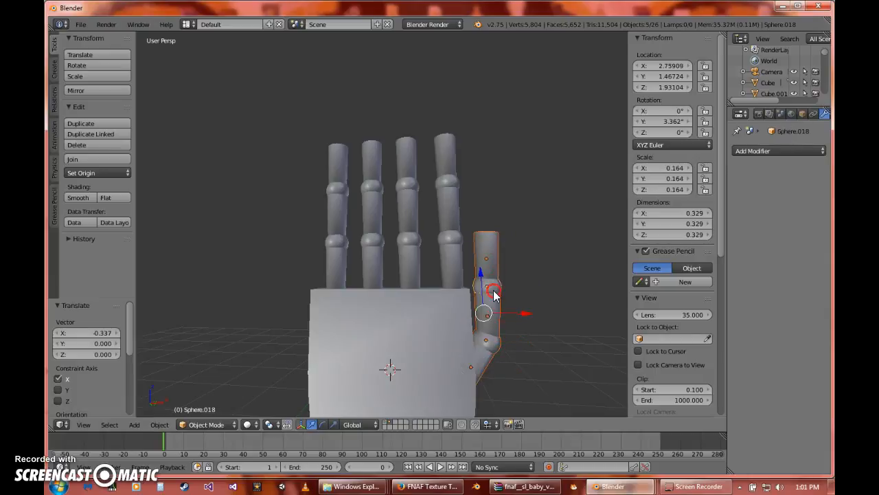
left_click_drag(528, 313, 535, 314)
middle_click_drag(534, 314, 537, 296)
scroll(537, 296, "down", 1)
scroll(481, 326, "down", 3)
middle_click_drag(472, 310, 442, 320)
scroll(442, 322, "up", 3)
right_click(453, 334)
left_click_drag(493, 340, 446, 304)
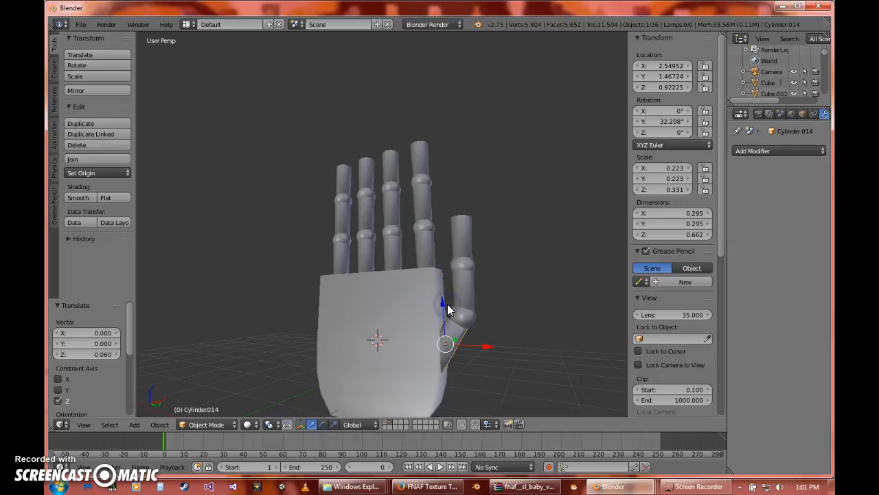
Move the four upper thumb pieces slightly toward the palm along X and lower them by 0.029 along Z
right_click(463, 314)
right_click(466, 295, "shift")
right_click(465, 263, "shift")
right_click(461, 228, "shift")
left_click_drag(496, 280, 484, 276)
left_click_drag(457, 240, 447, 251)
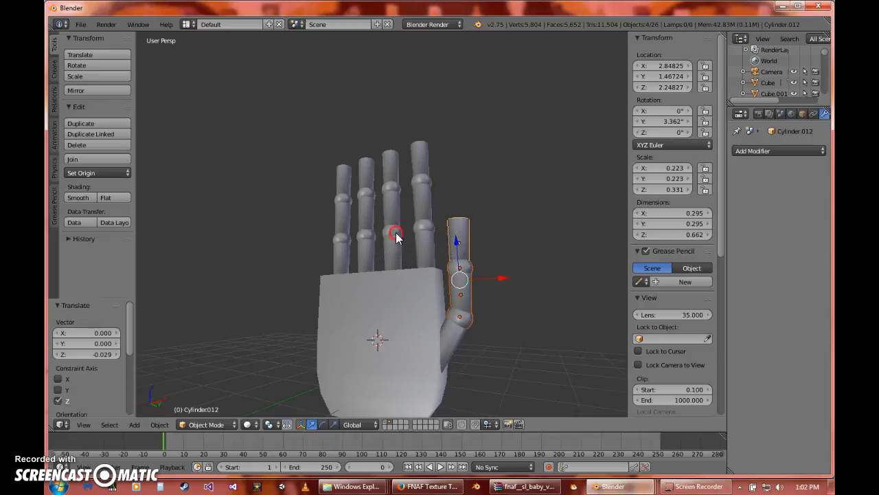
Create a second hand from a copy of all parts, rotated about 181.8° around Z and offset 2.622 along X
middle_click_drag(393, 231, 432, 246)
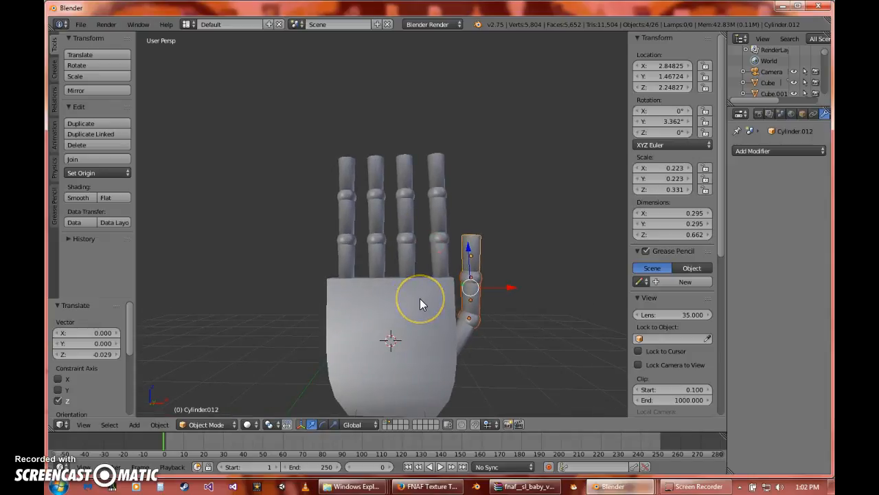
middle_click_drag(477, 251, 430, 318)
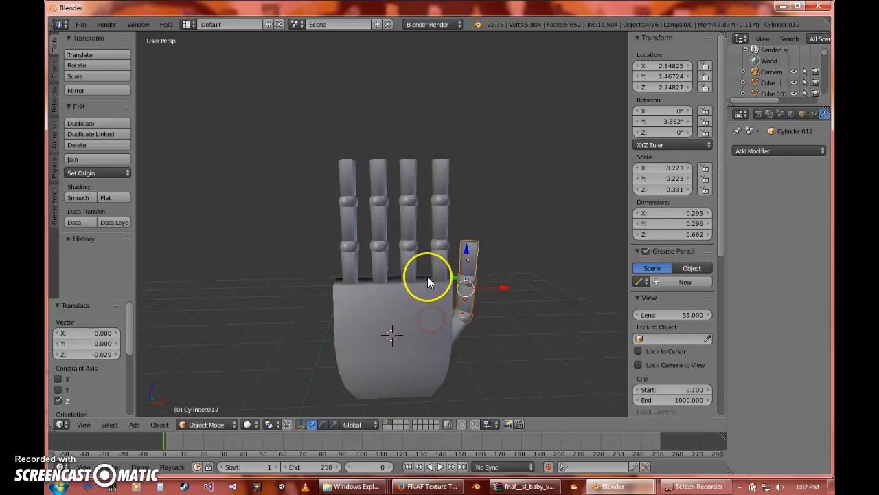
scroll(427, 276, "down", 3)
key("a")
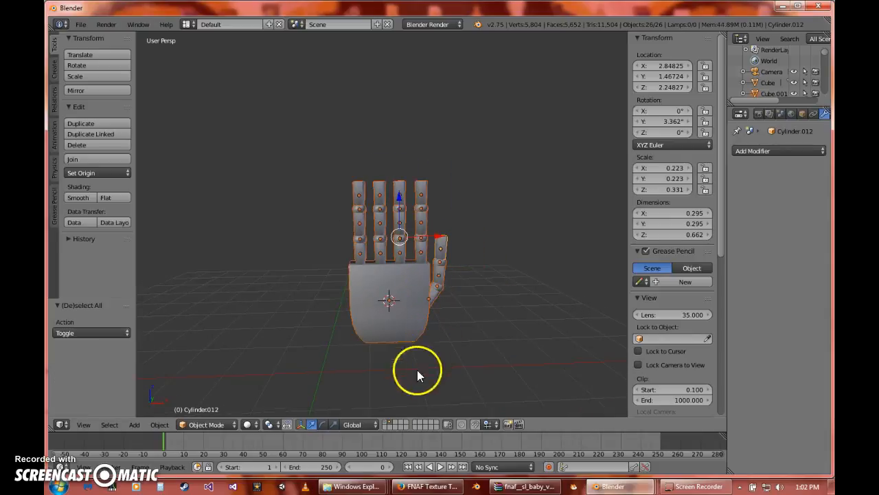
key("shift+d")
key("Escape")
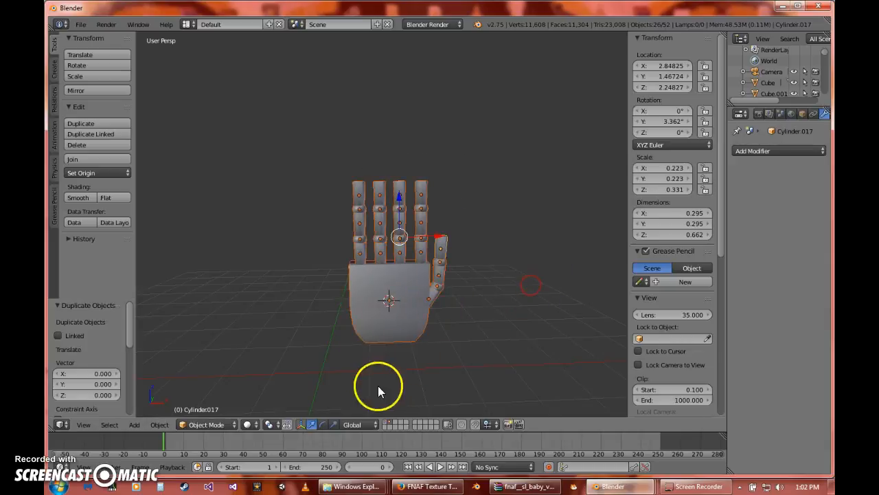
left_click(323, 424)
middle_click_drag(421, 263, 442, 324)
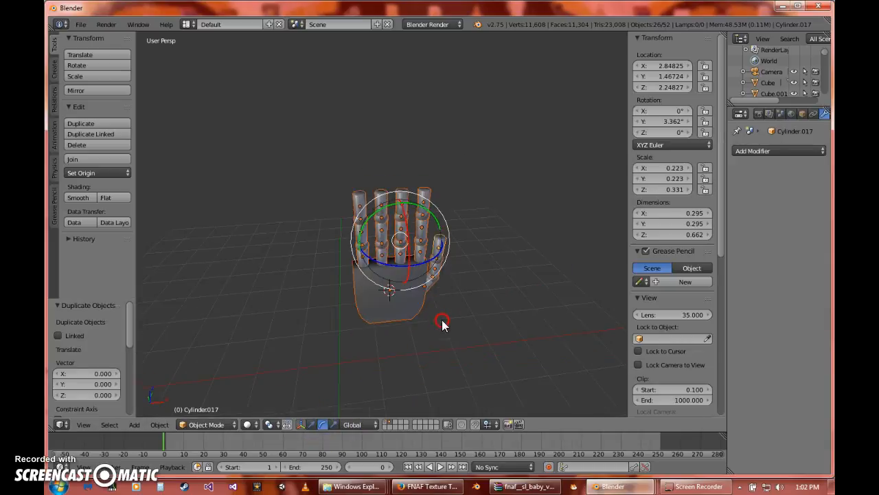
left_click_drag(428, 260, 291, 172)
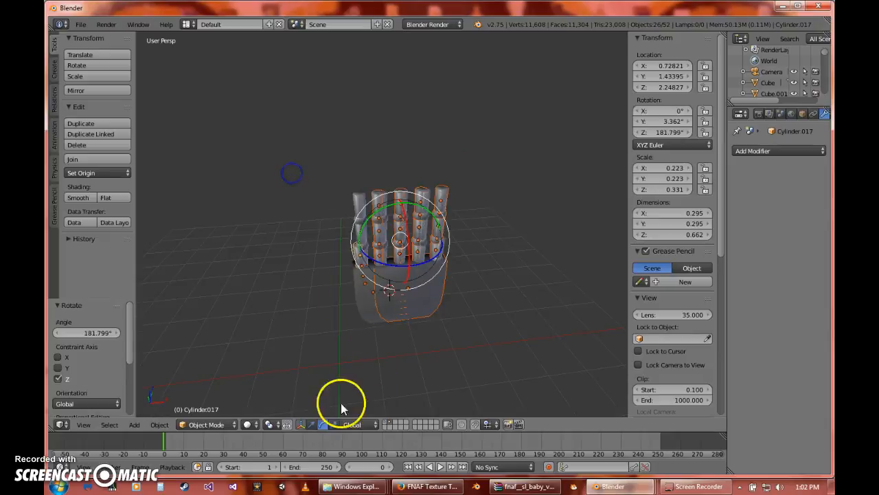
left_click(311, 424)
left_click_drag(443, 245, 540, 253)
middle_click_drag(528, 276, 470, 270)
right_click(470, 270)
right_click(462, 251, "shift")
right_click(460, 228, "shift")
right_click(459, 200, "shift")
right_click(463, 220, "shift")
middle_click_drag(464, 219, 509, 239)
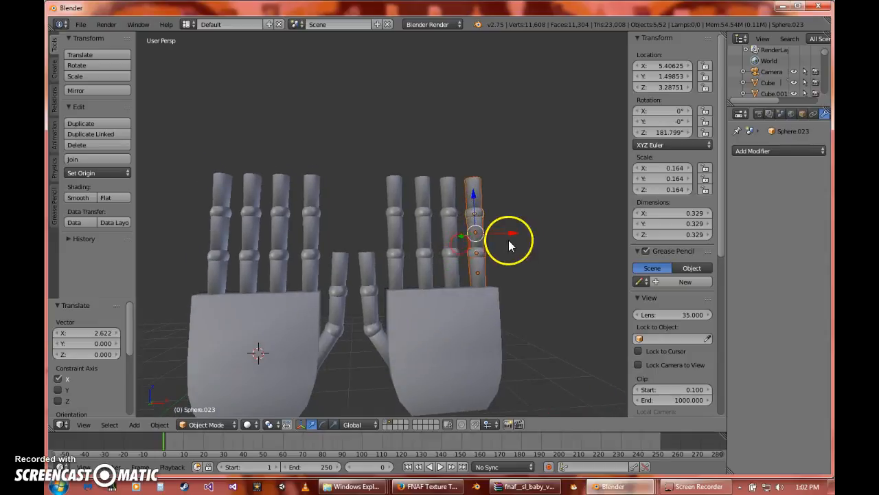
key("g")
key("x")
right_click(508, 236)
Undo the outer finger's selection and the second hand's offset, and redo that offset along X
key("ctrl+z")
key("ctrl+z")
key("ctrl+z")
key("ctrl+z")
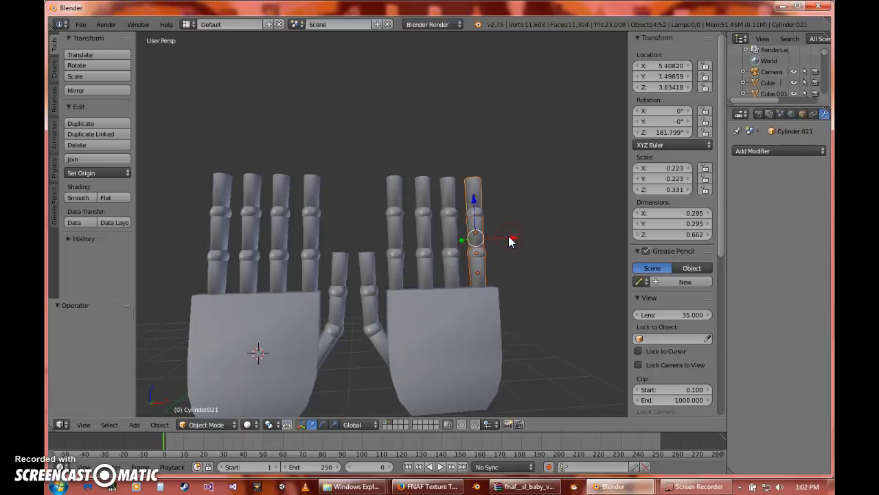
key("ctrl+z")
scroll(495, 249, "down", 2)
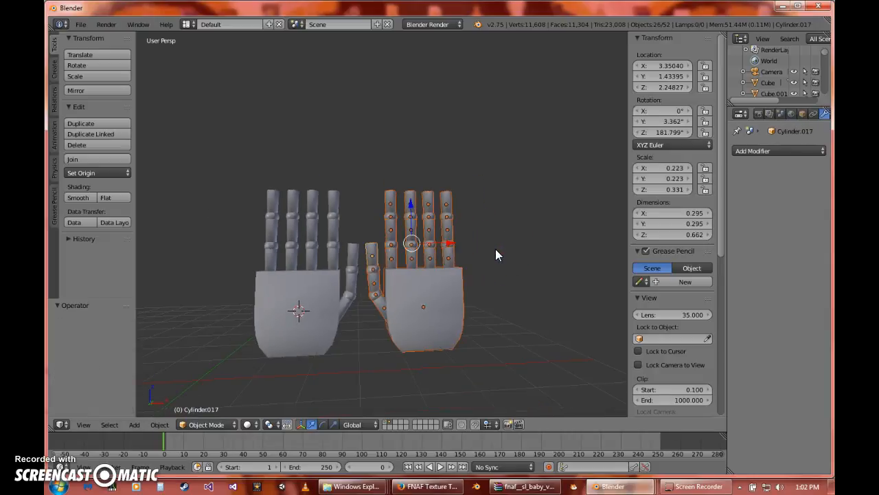
key("ctrl+z")
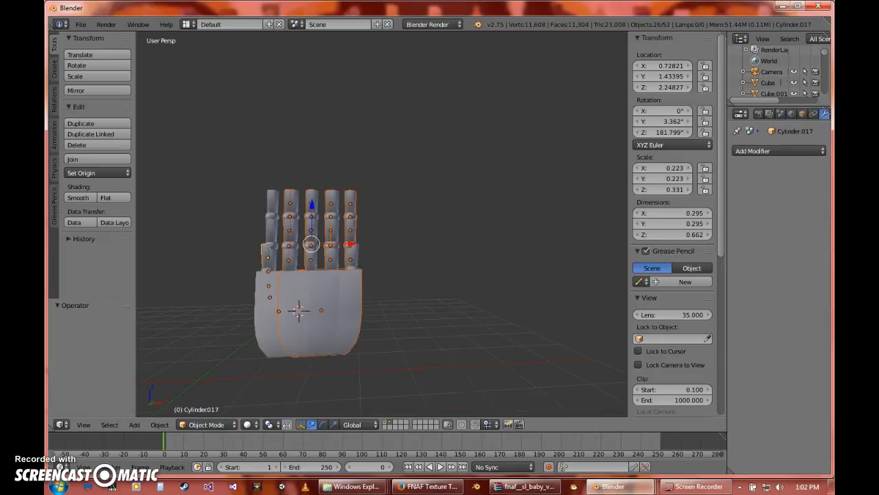
left_click(77, 238)
left_click(103, 255)
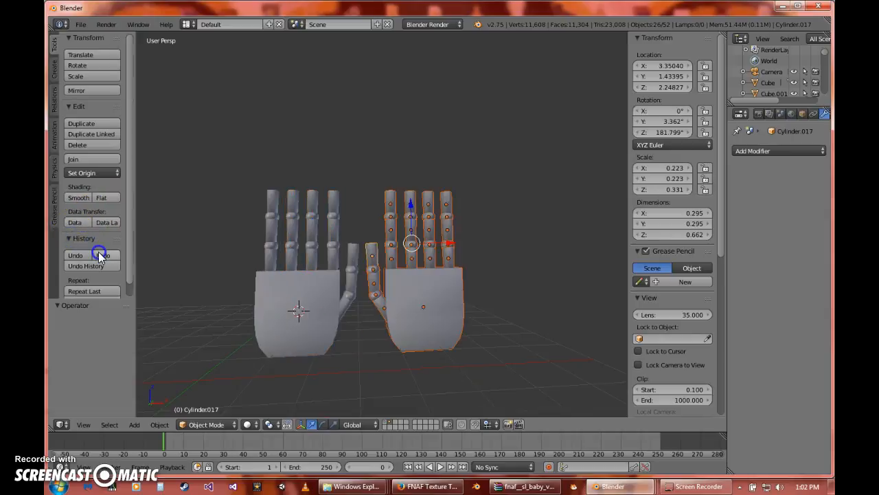
Deselect all objects and show the body's layer together with the hands
key("a")
scroll(467, 232, "down", 2)
scroll(457, 234, "up", 3)
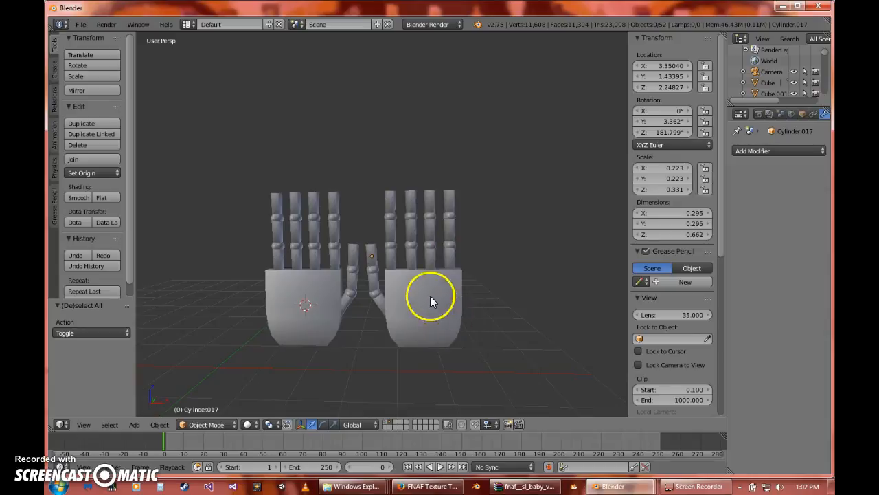
middle_click_drag(430, 295, 439, 279)
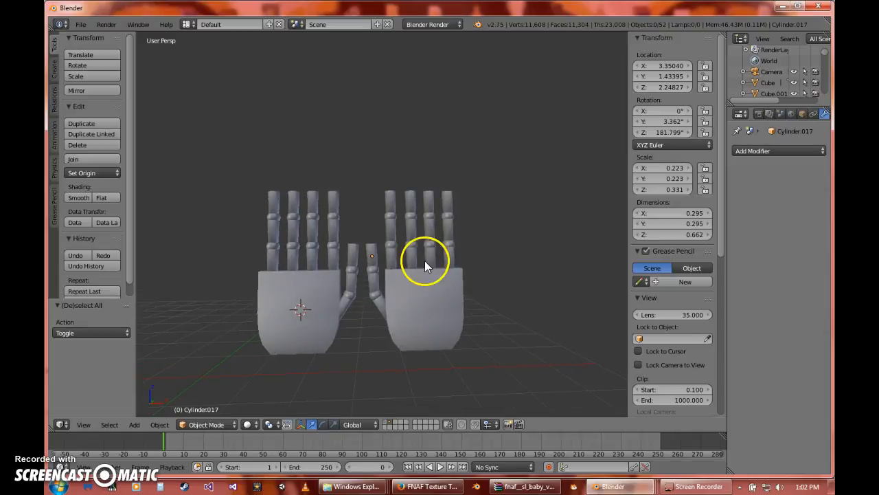
mouse_move(408, 229)
middle_mouse_down()
mouse_move(562, 227)
mouse_move(502, 241)
mouse_move(398, 228)
middle_mouse_up()
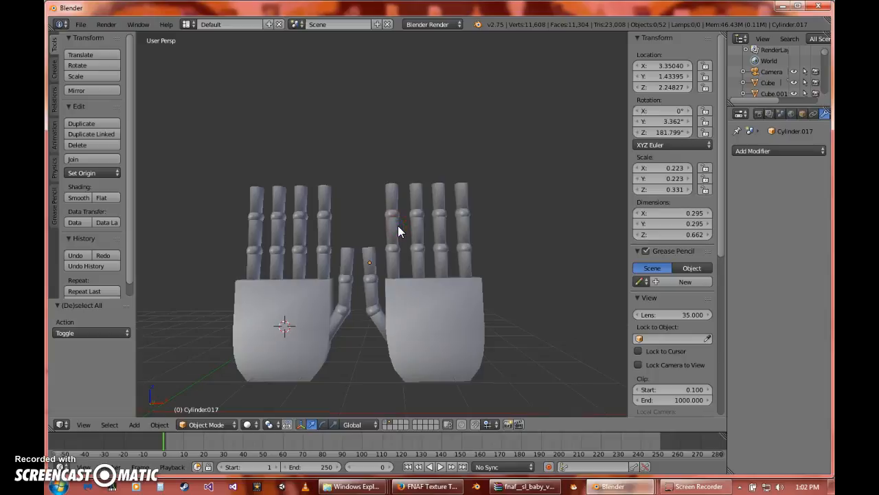
left_click(383, 421, "shift")
scroll(396, 320, "down", 4)
right_click(422, 260)
scroll(423, 266, "up", 3)
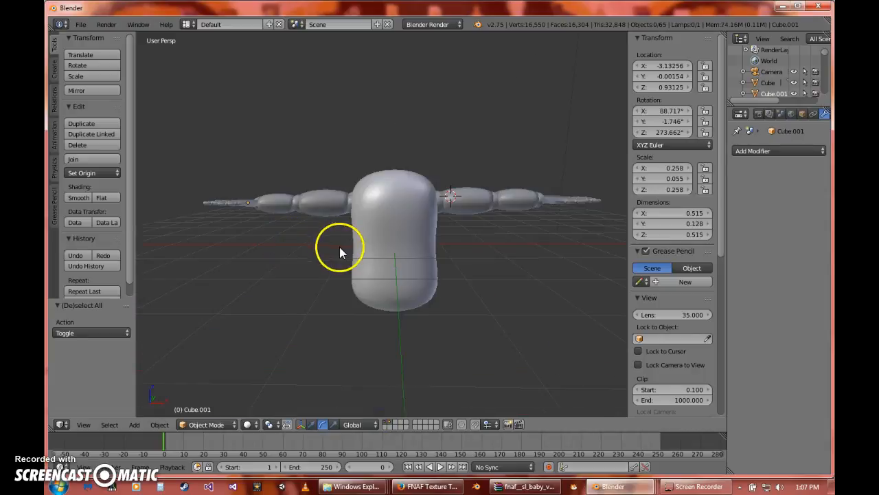
Examine the body, segmented arms and both hands from the front, the sides and below, at close and wide range
mouse_move(363, 308)
middle_mouse_down()
mouse_move(359, 261)
mouse_move(359, 279)
mouse_move(391, 301)
mouse_move(385, 292)
middle_mouse_up()
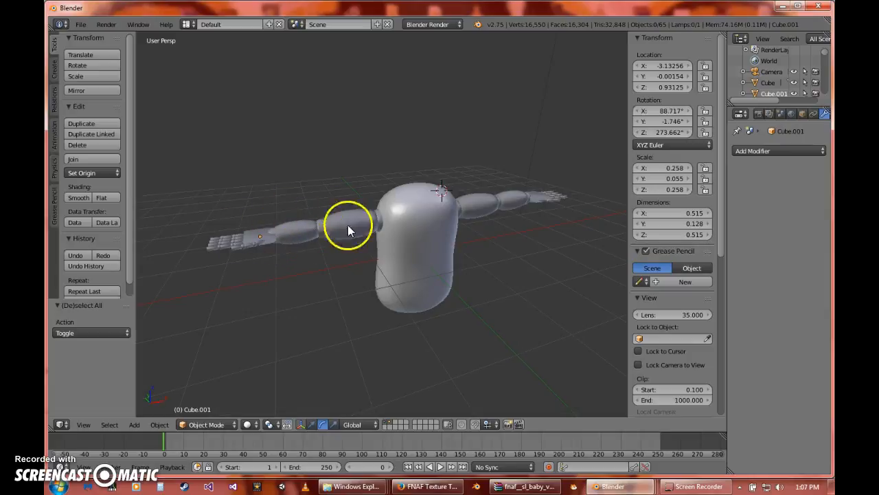
middle_click_drag(432, 251, 449, 232)
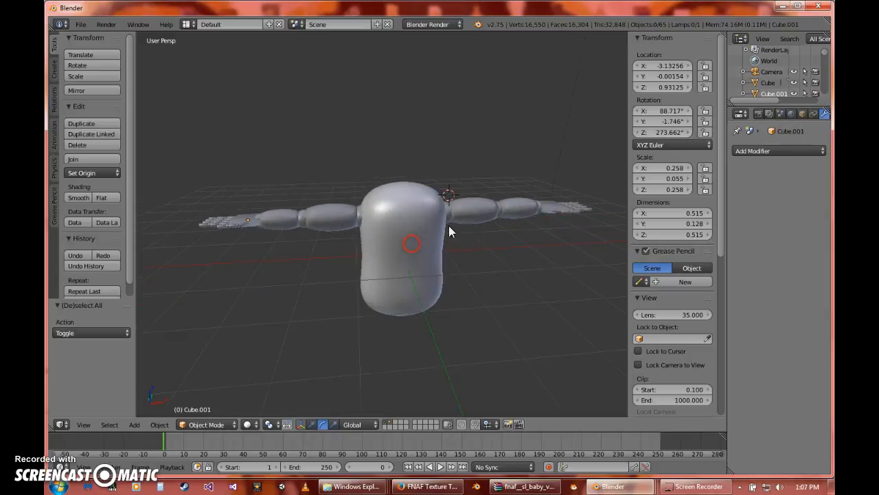
middle_click_drag(506, 252, 478, 173)
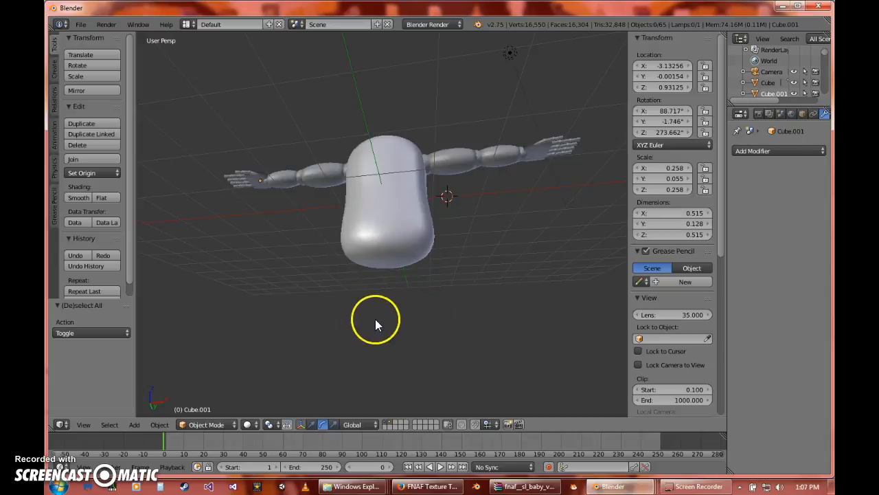
middle_click_drag(375, 318, 373, 255)
middle_click_drag(291, 282, 349, 240)
middle_click_drag(378, 144, 364, 175)
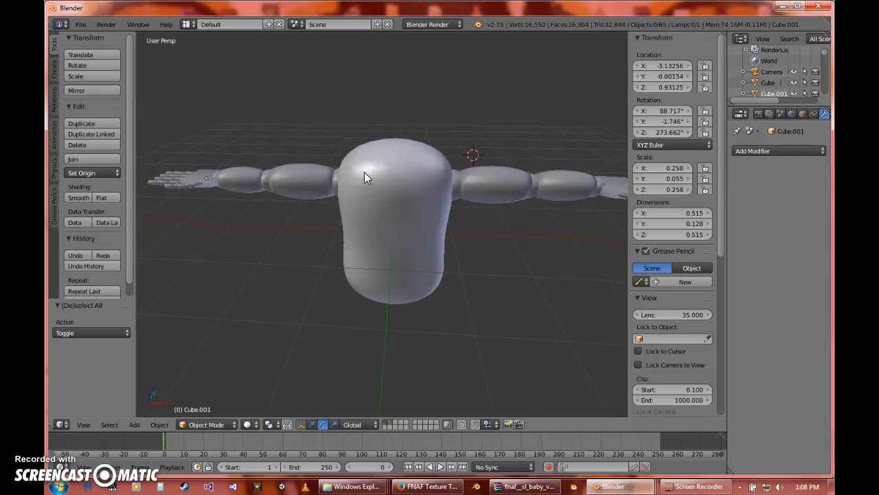
scroll(364, 171, "down", 3)
middle_click_drag(364, 172, 278, 202)
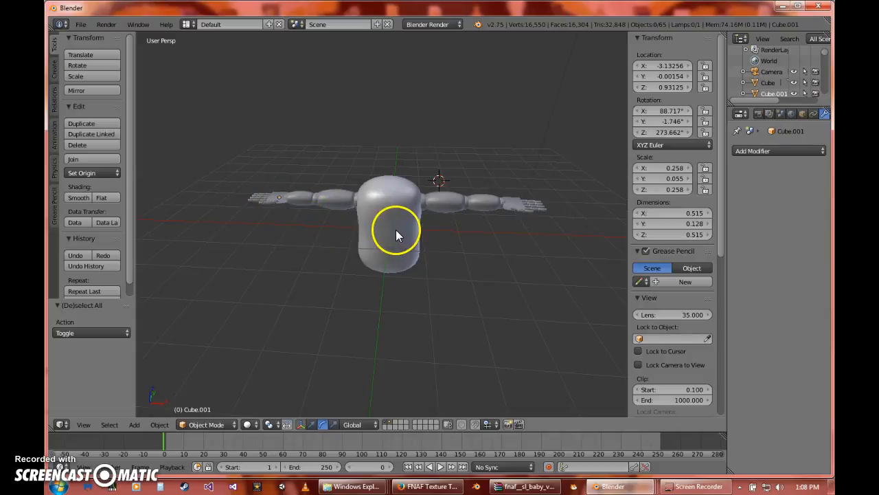
scroll(396, 230, "up", 5)
middle_click_drag(462, 335, 471, 267)
scroll(472, 267, "down", 5)
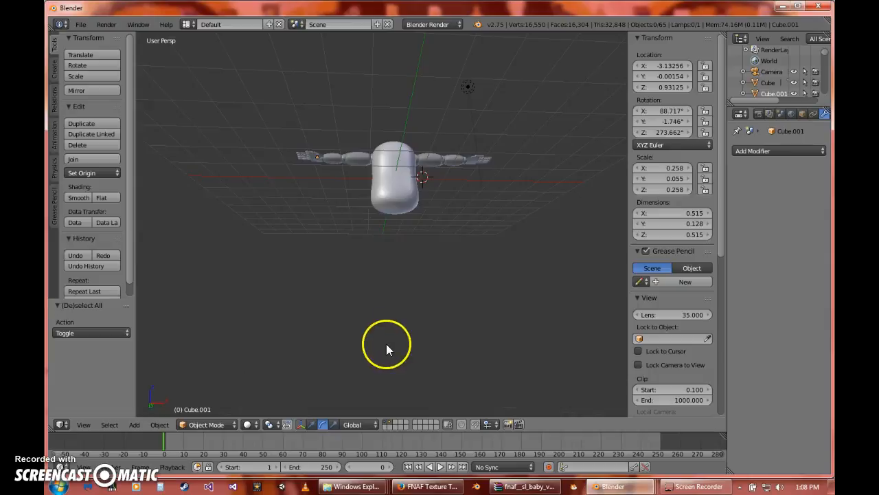
scroll(438, 294, "up", 3)
middle_click_drag(455, 224, 450, 278)
scroll(450, 278, "up", 2)
middle_click_drag(433, 168, 430, 246, "shift")
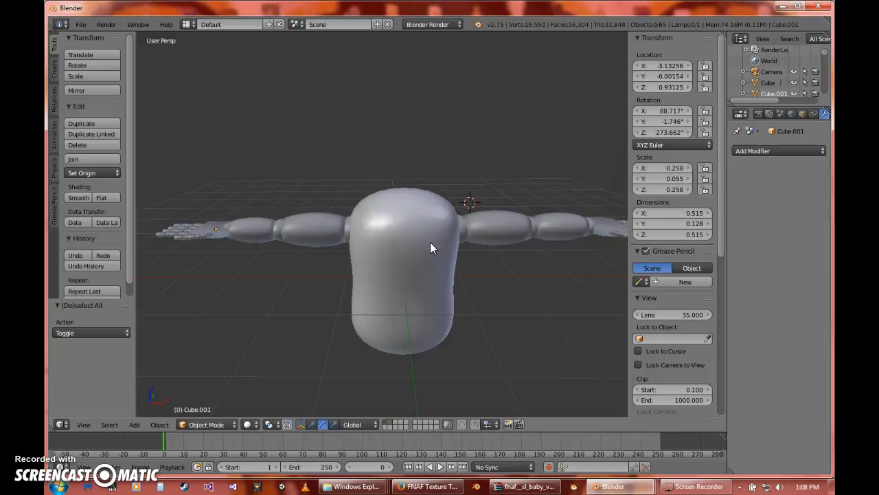
scroll(430, 242, "down", 4)
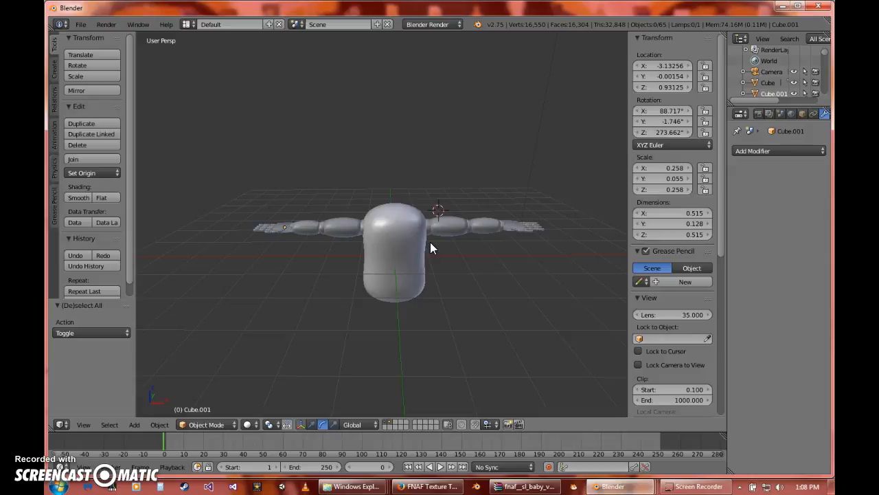
scroll(430, 241, "up", 6)
middle_click_drag(430, 242, 430, 226)
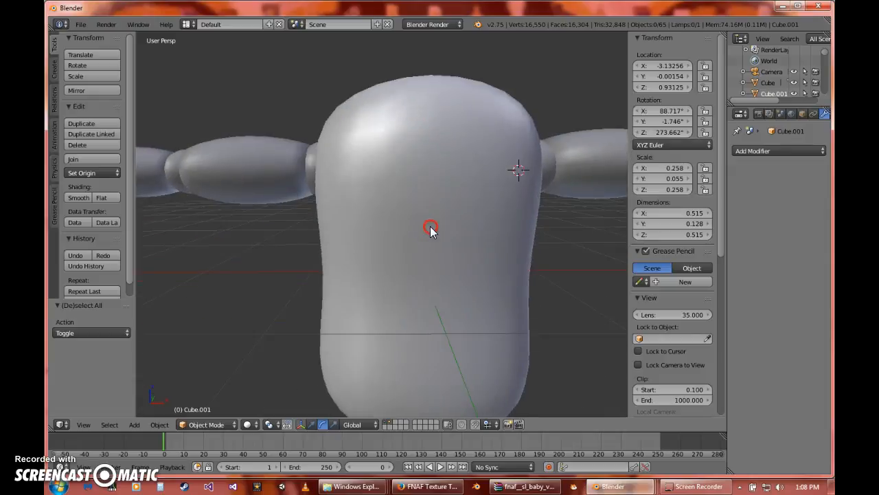
scroll(430, 226, "down", 5)
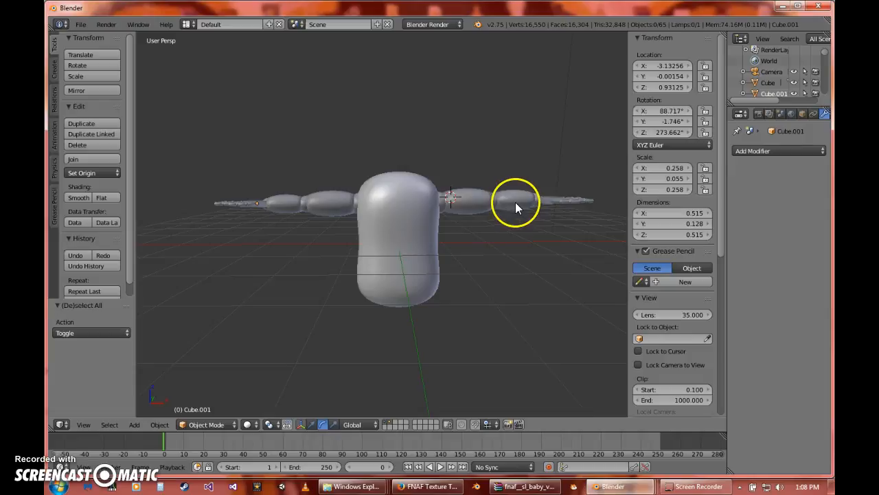
scroll(471, 222, "up", 3)
scroll(470, 224, "down", 3)
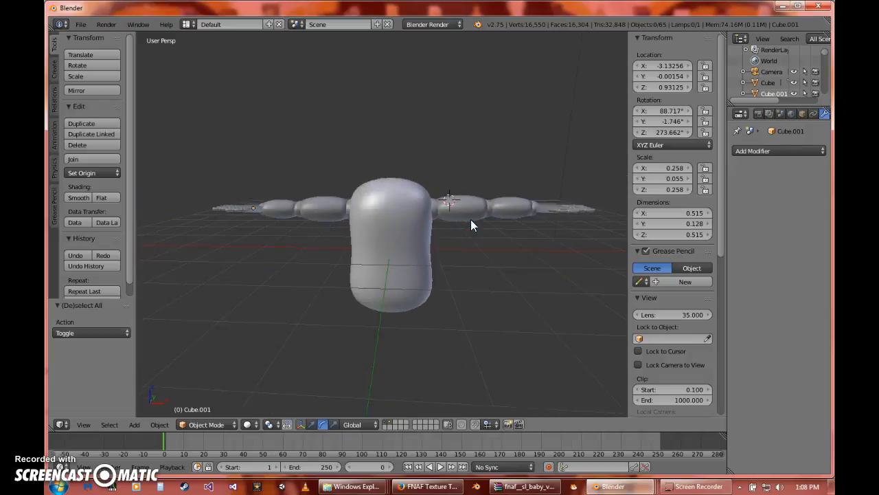
middle_click_drag(437, 163, 399, 195)
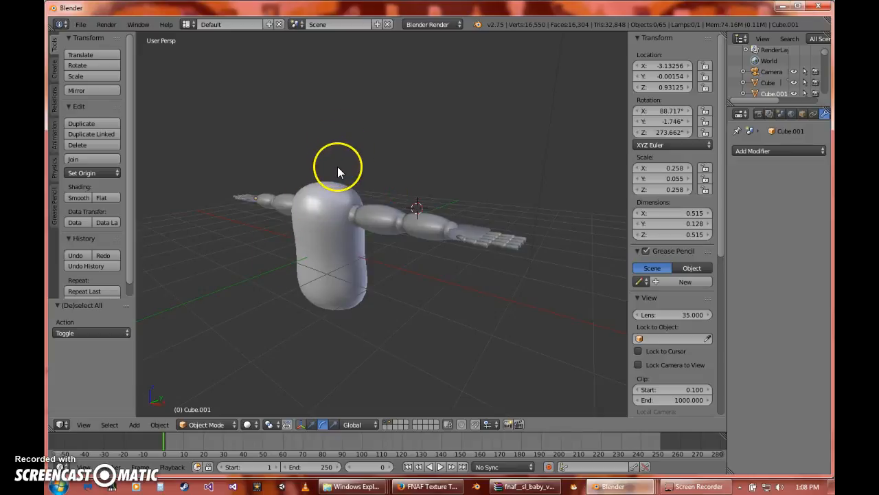
middle_click_drag(337, 166, 380, 154)
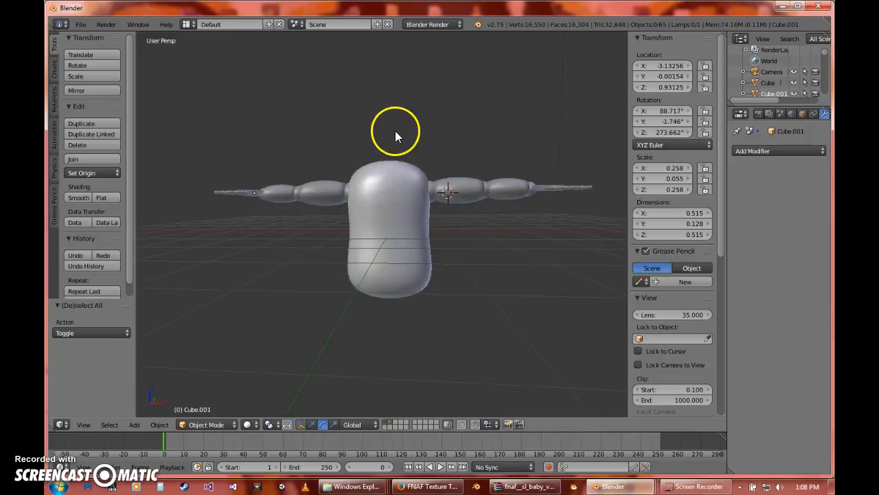
Switch to the other Blender window with fred.blend to view the textured bear character as a reference
left_click(611, 484)
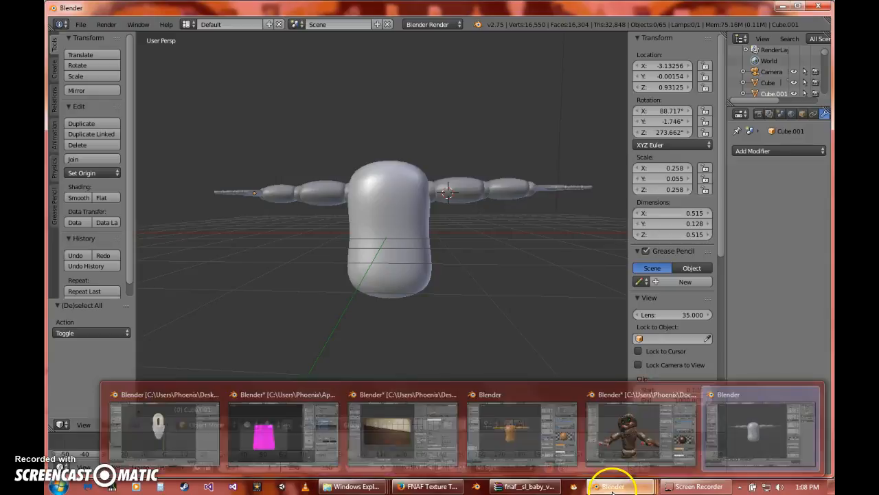
left_click(658, 435)
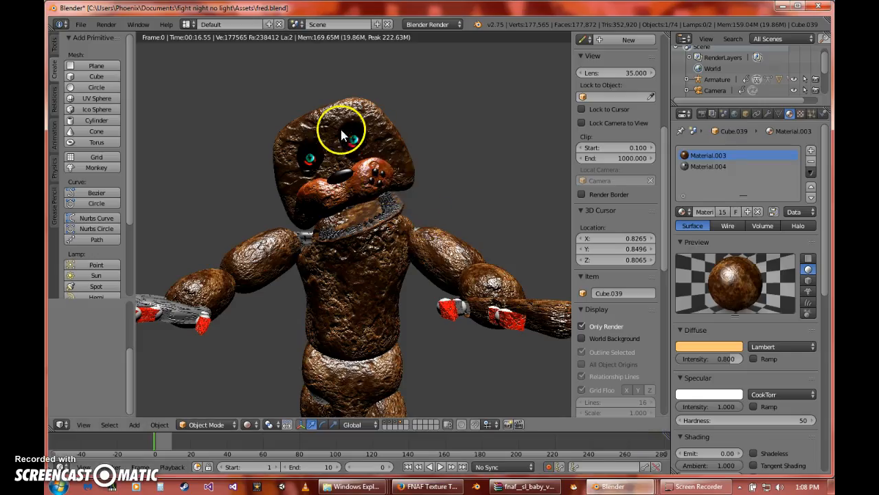